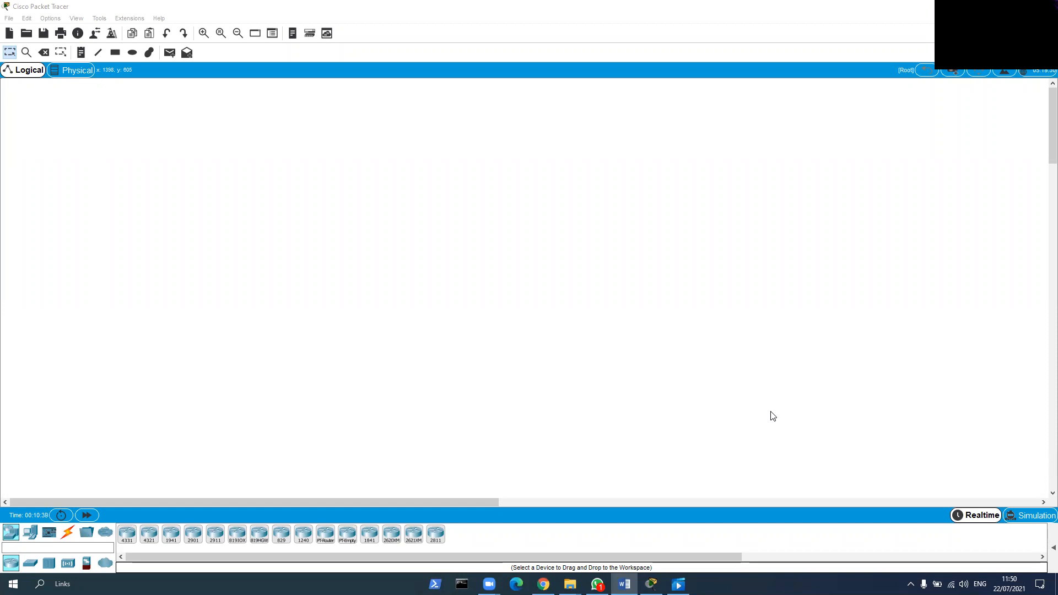
Place an ISR4331 router in the upper-left area of the workspace and rename it RO1
click(128, 531)
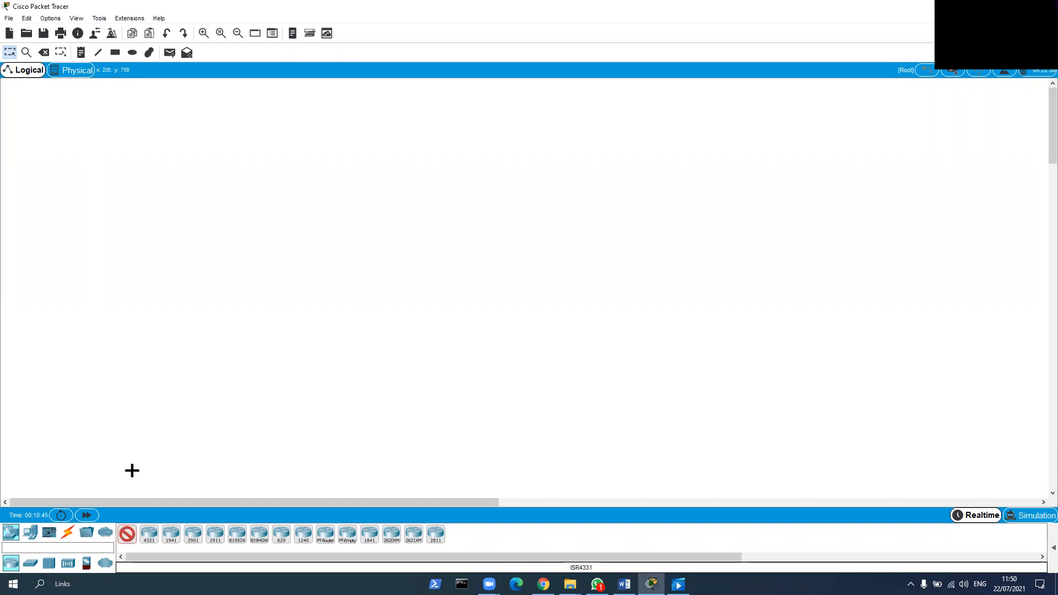
click(97, 170)
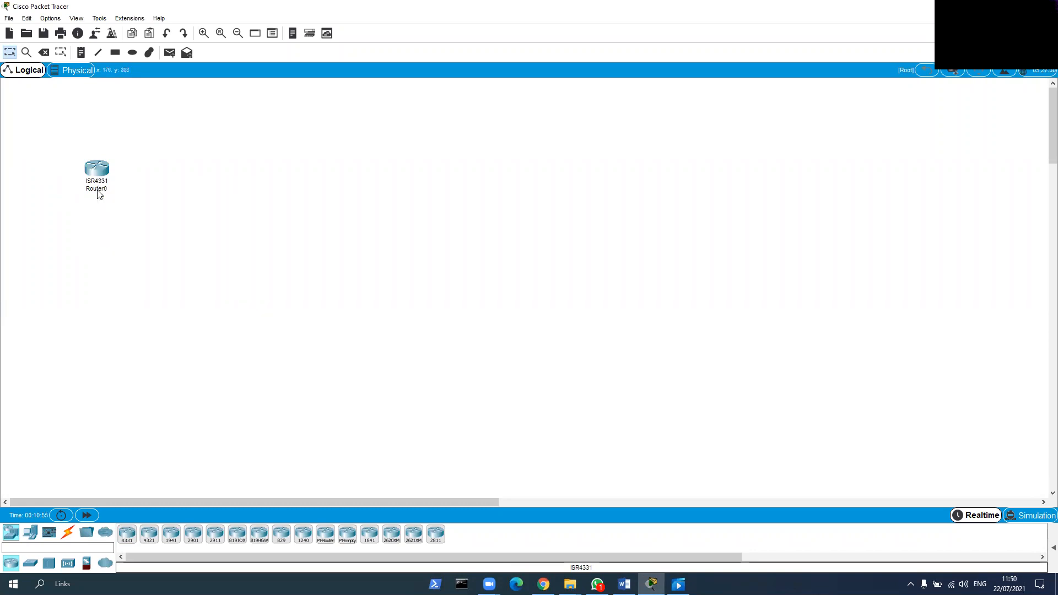
mouse_move(98, 192)
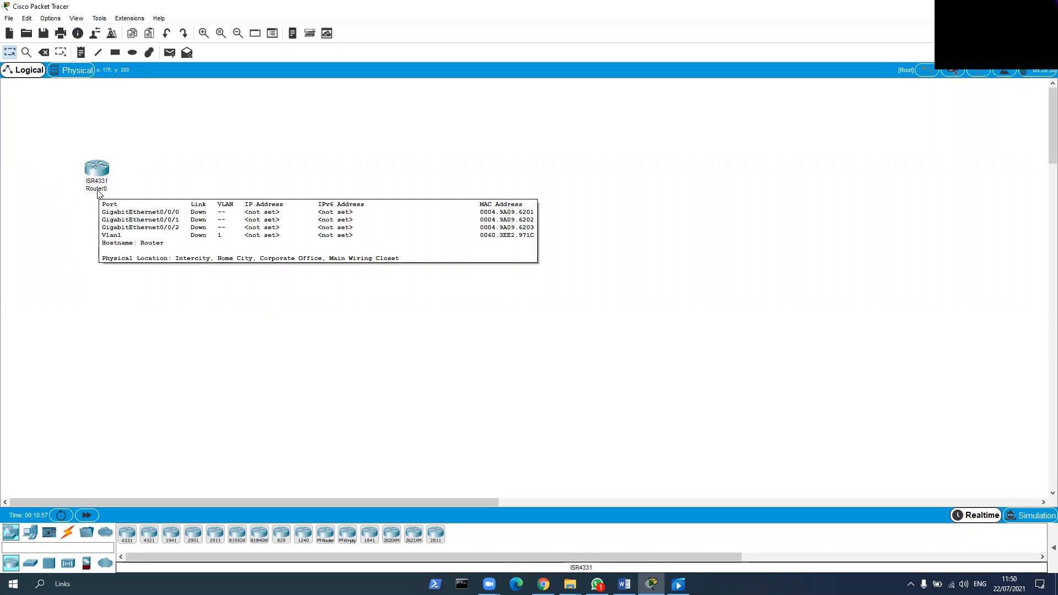
click(97, 190)
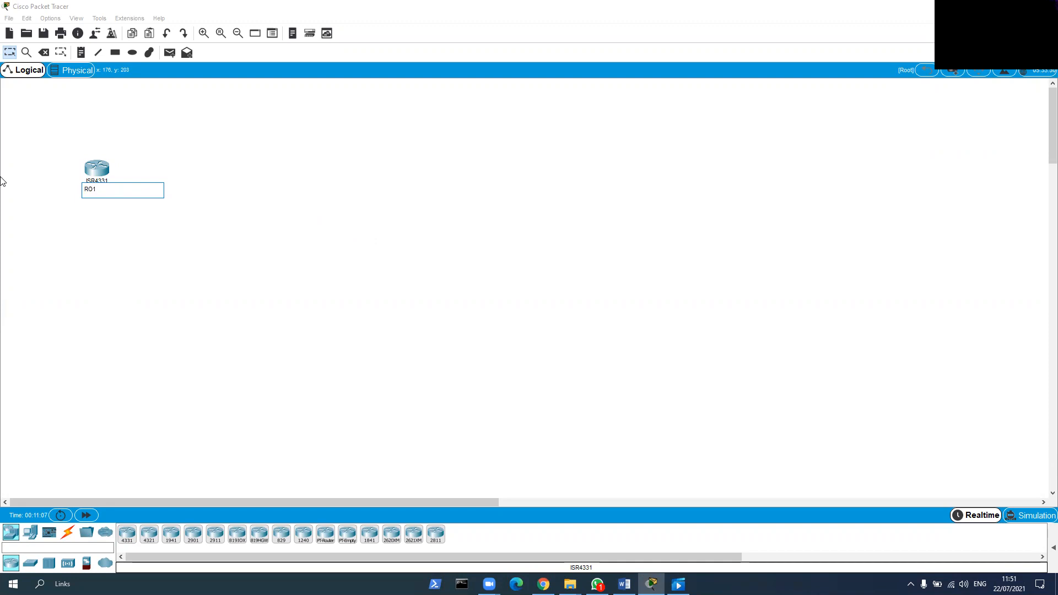
text(RO1)
click(128, 267)
Look over router RO1's physical view, command line and global configuration settings, and close its window
click(97, 168)
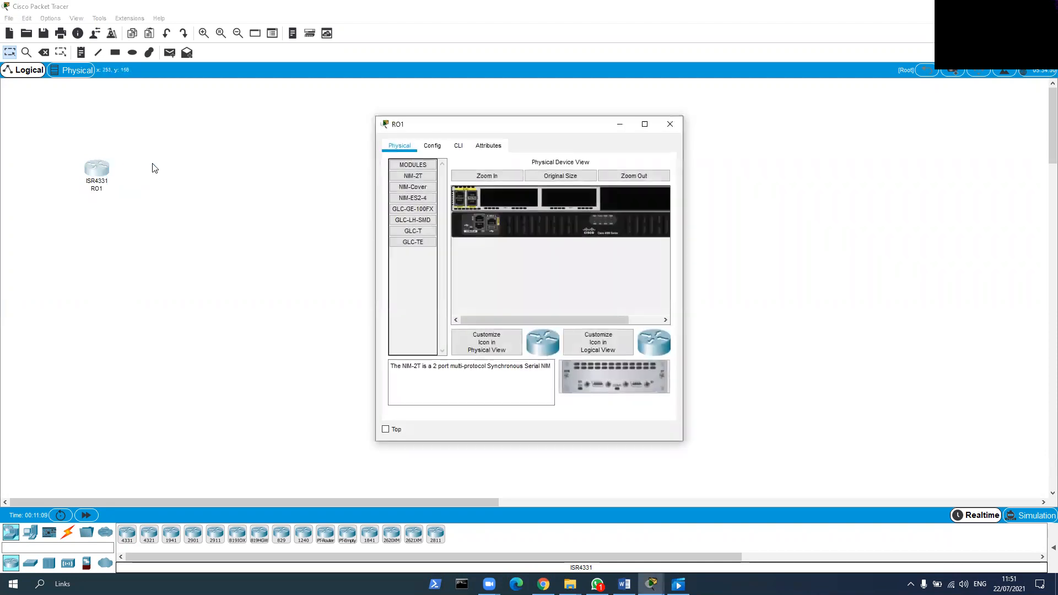
click(459, 146)
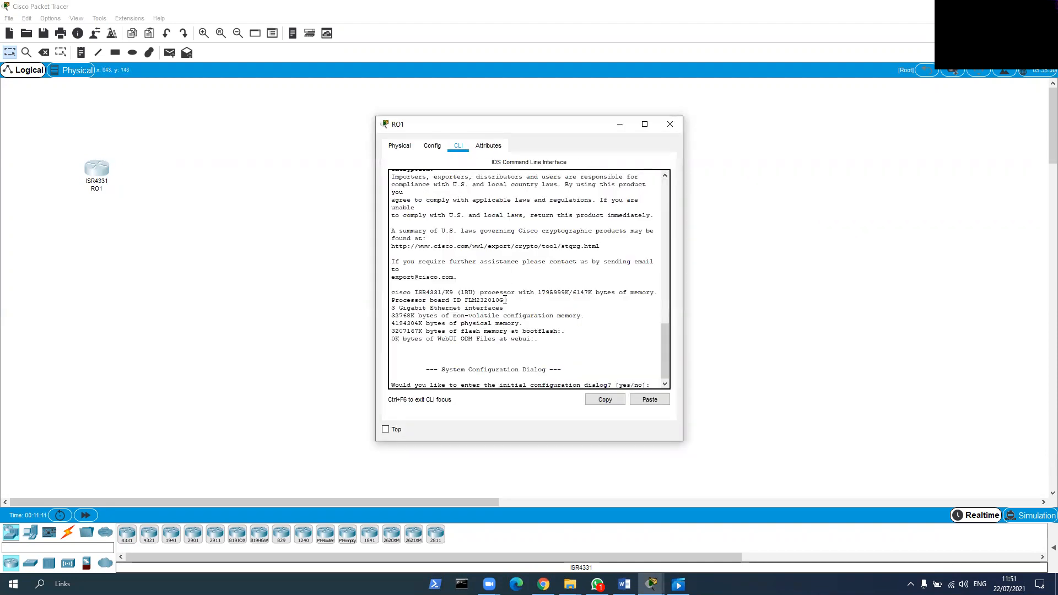
click(430, 147)
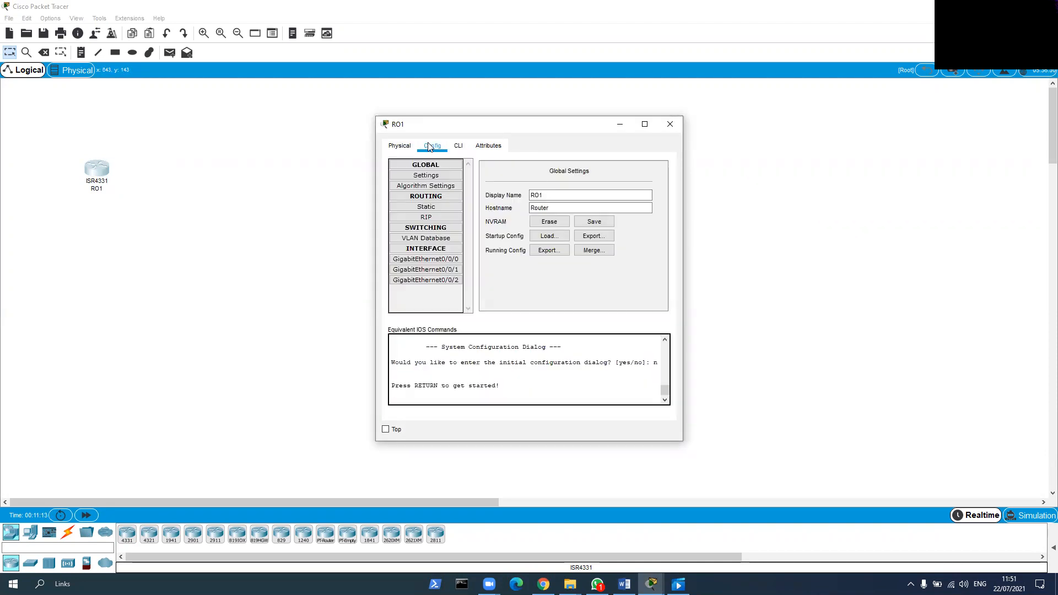
click(456, 146)
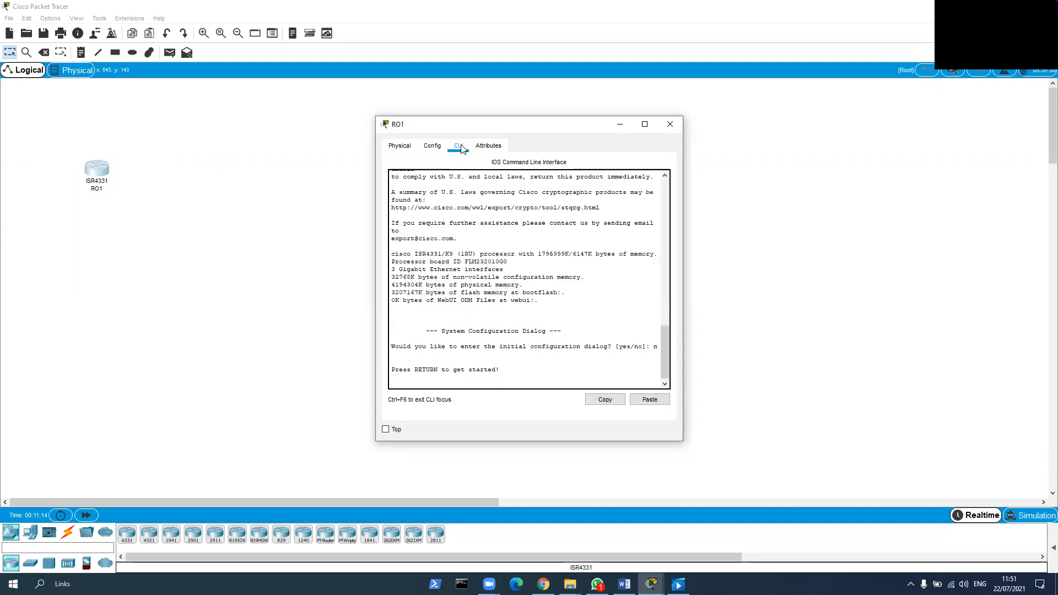
click(671, 124)
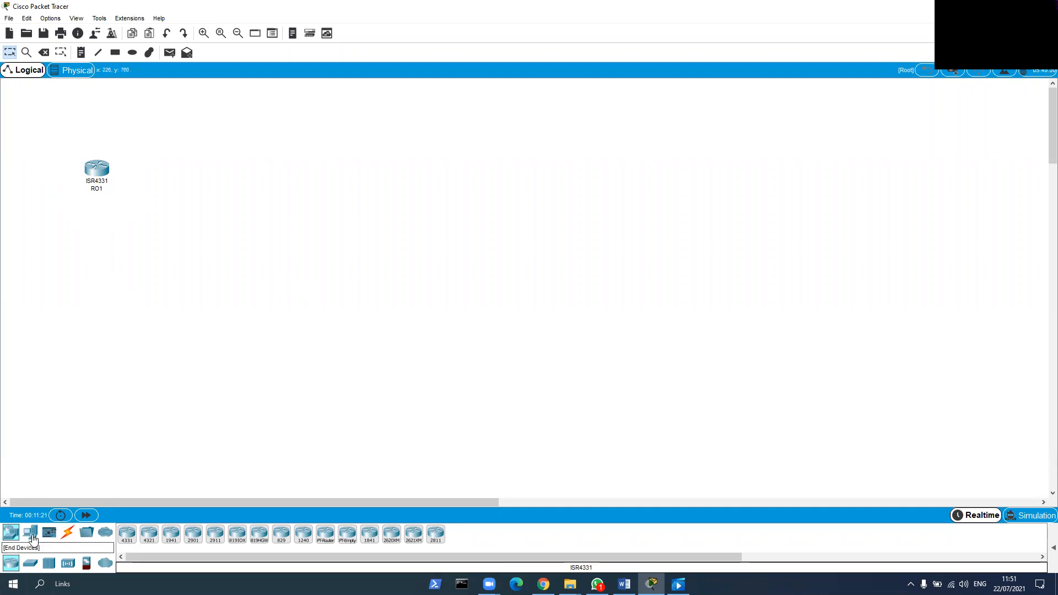
Place two 2960 switches side by side to the right of router RO1
click(31, 563)
click(127, 533)
click(226, 215)
click(127, 535)
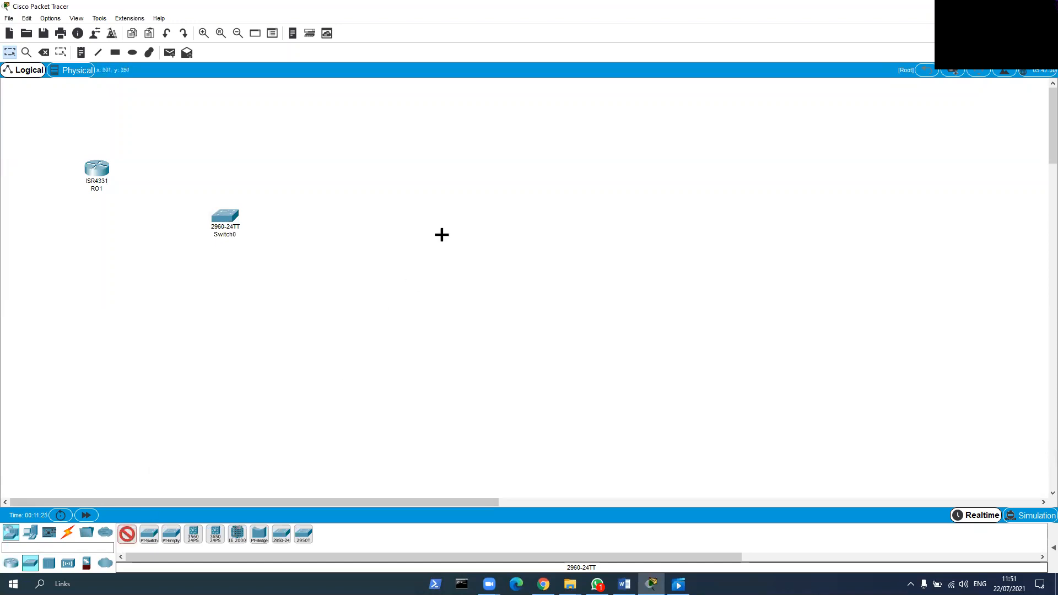
click(458, 219)
Move Switch0 and Switch1 farther right, leaving a wide gap between them
drag(228, 221, 264, 222)
drag(469, 222, 483, 221)
drag(264, 223, 266, 220)
drag(462, 226, 526, 223)
drag(262, 215, 280, 217)
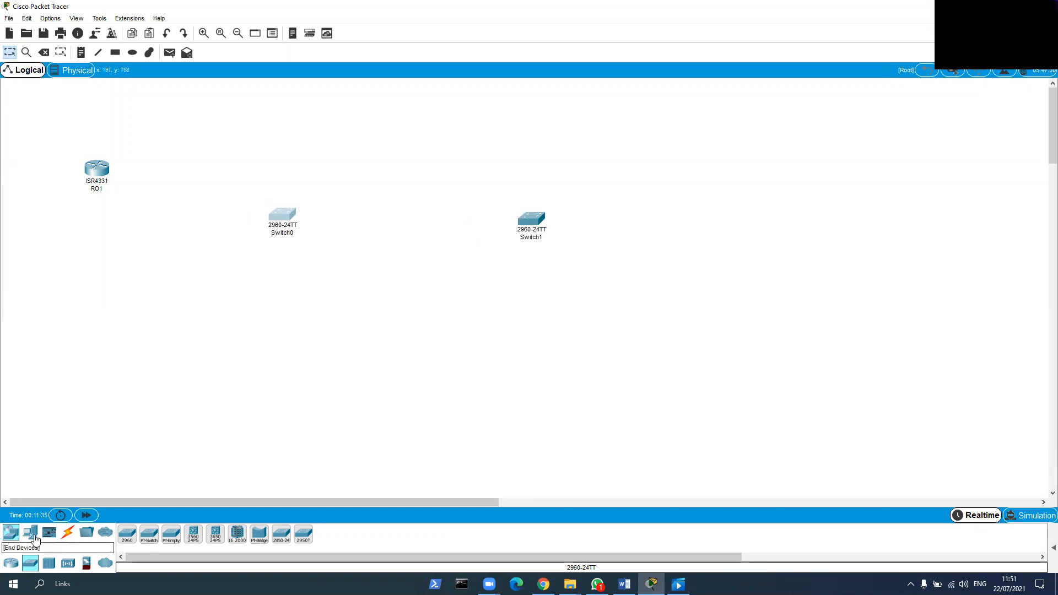
Add three PCs in a row below and to the left of Switch0
click(34, 537)
click(130, 543)
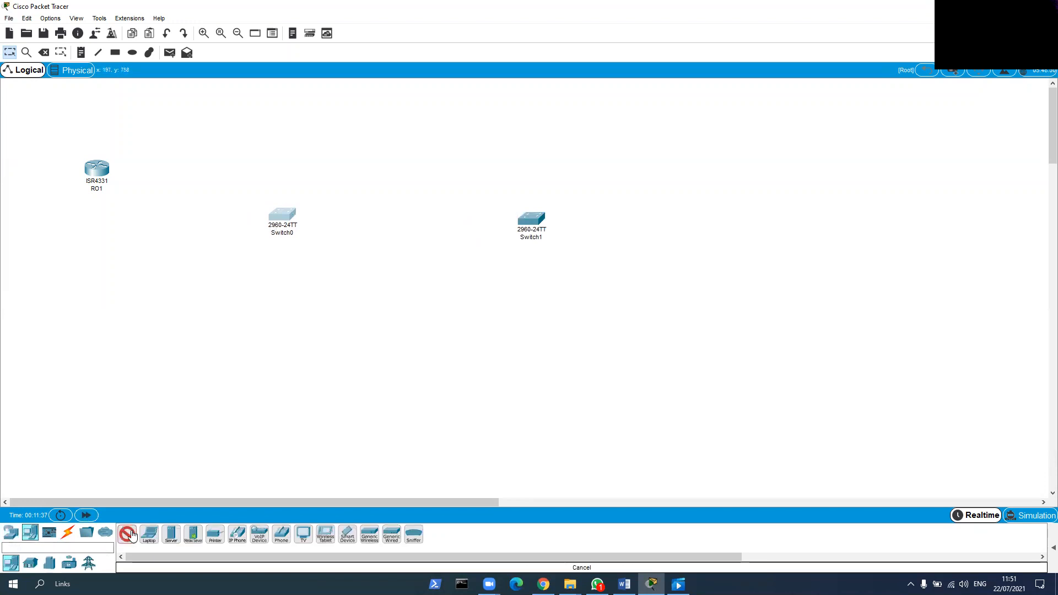
click(227, 319)
click(128, 537)
click(271, 327)
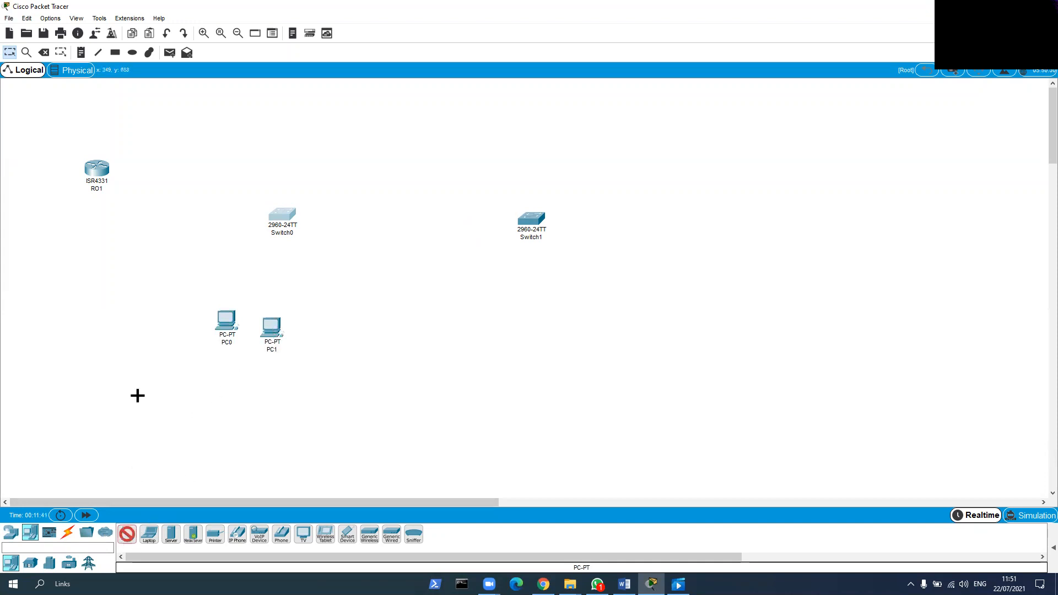
click(131, 339)
Add two more PCs side by side below Switch1
click(127, 537)
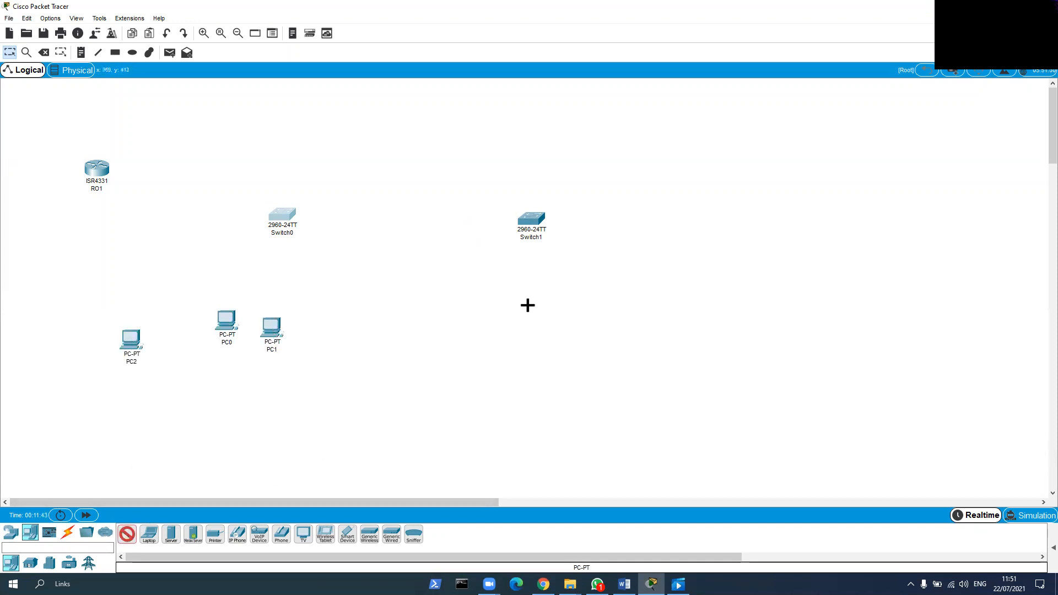
click(495, 327)
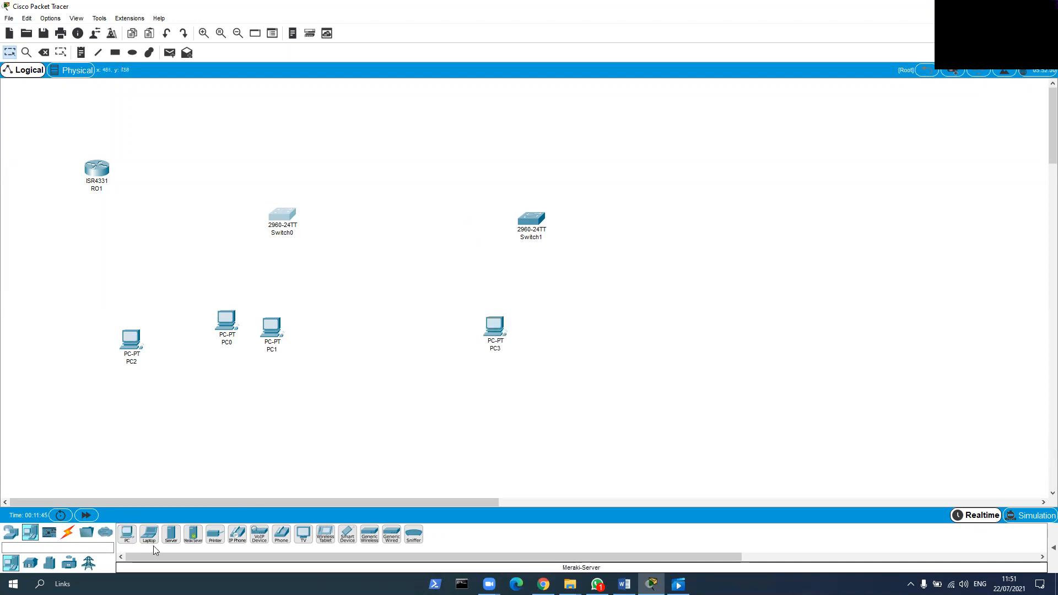
click(127, 537)
click(537, 325)
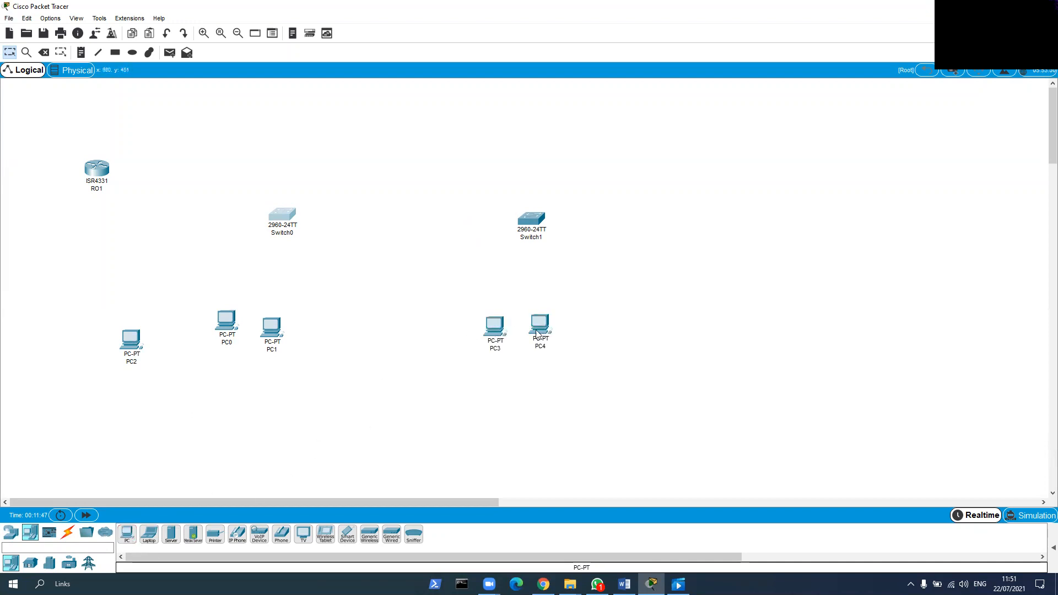
Add three laptops in the area between and below the two PC groups
click(149, 541)
click(324, 412)
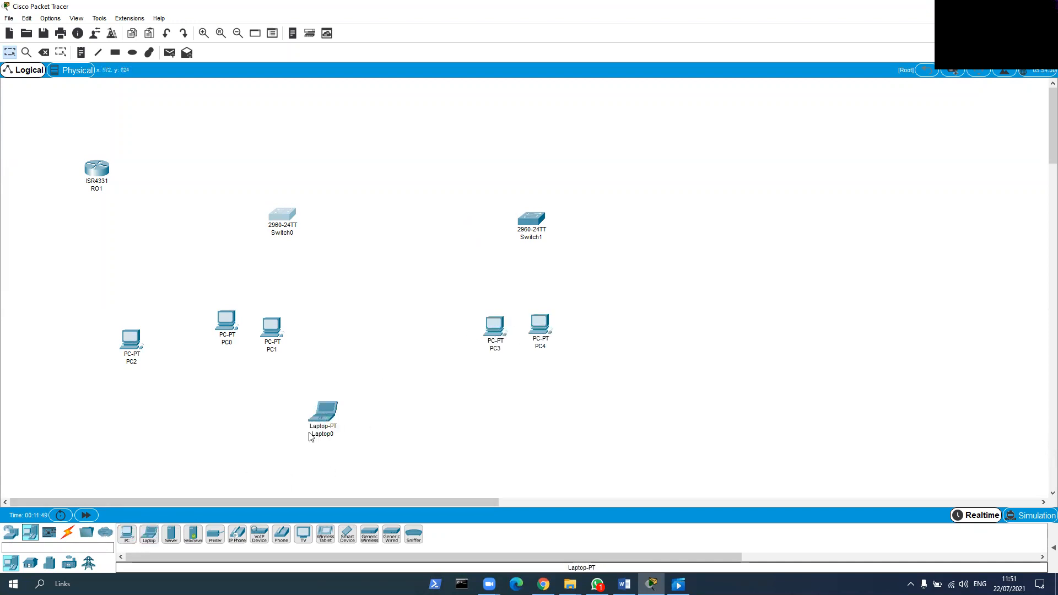
click(149, 542)
click(427, 419)
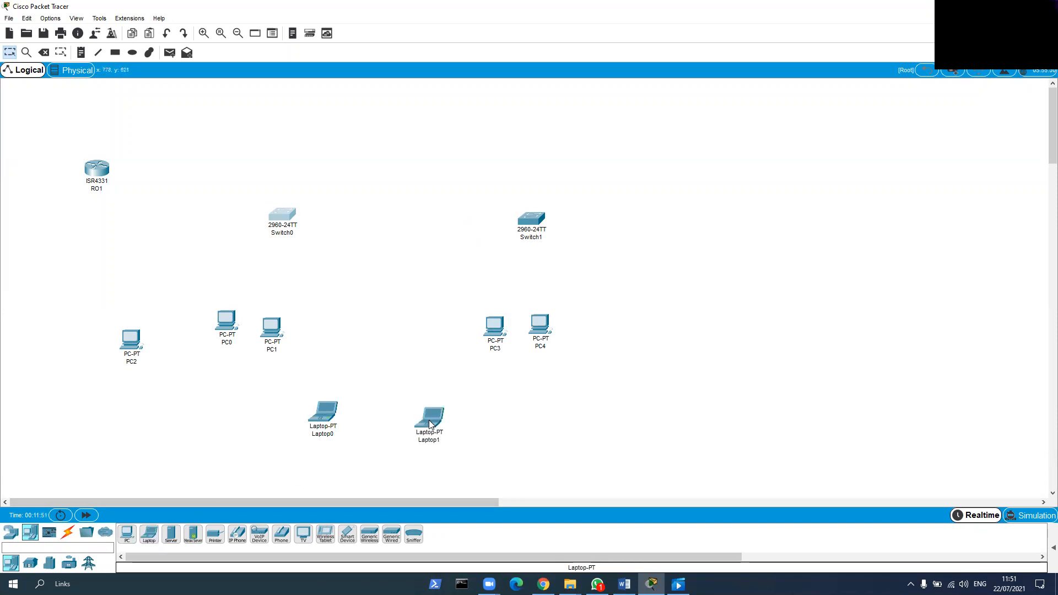
click(385, 347)
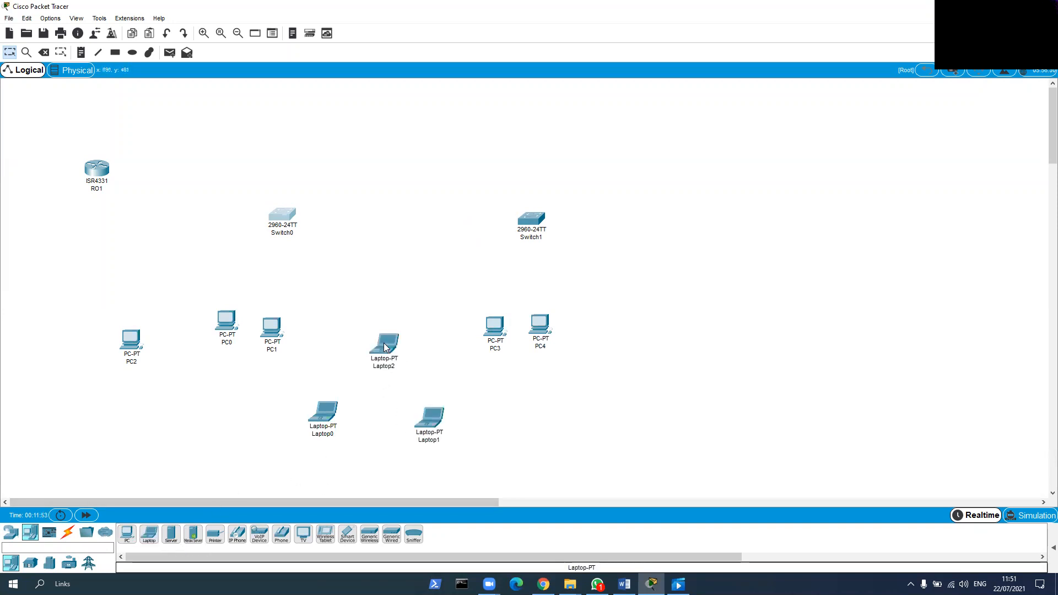
Add two servers, one above the other, to the right of Switch1
click(171, 533)
click(696, 198)
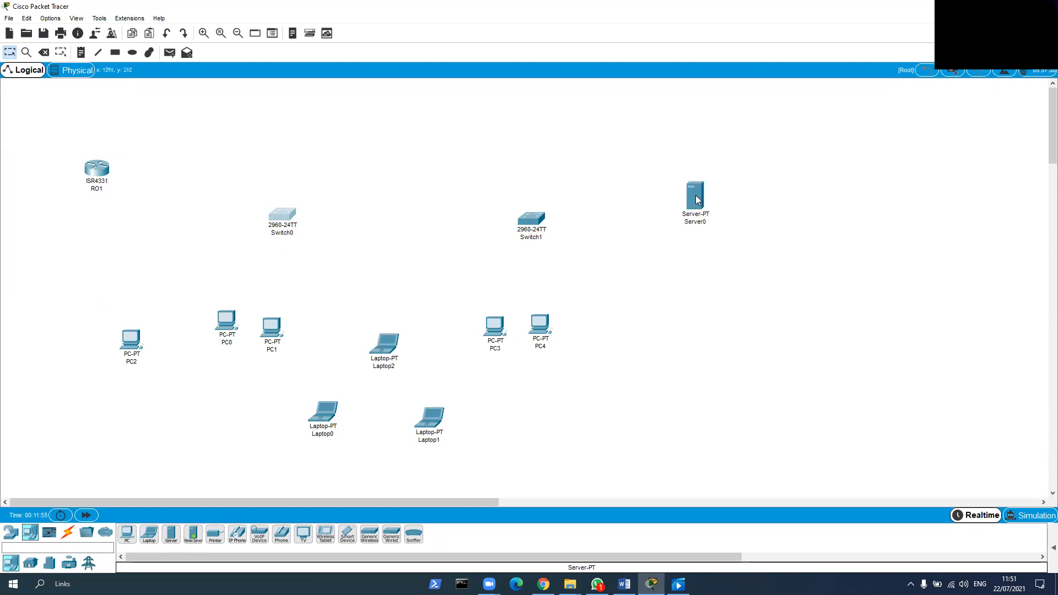
click(171, 534)
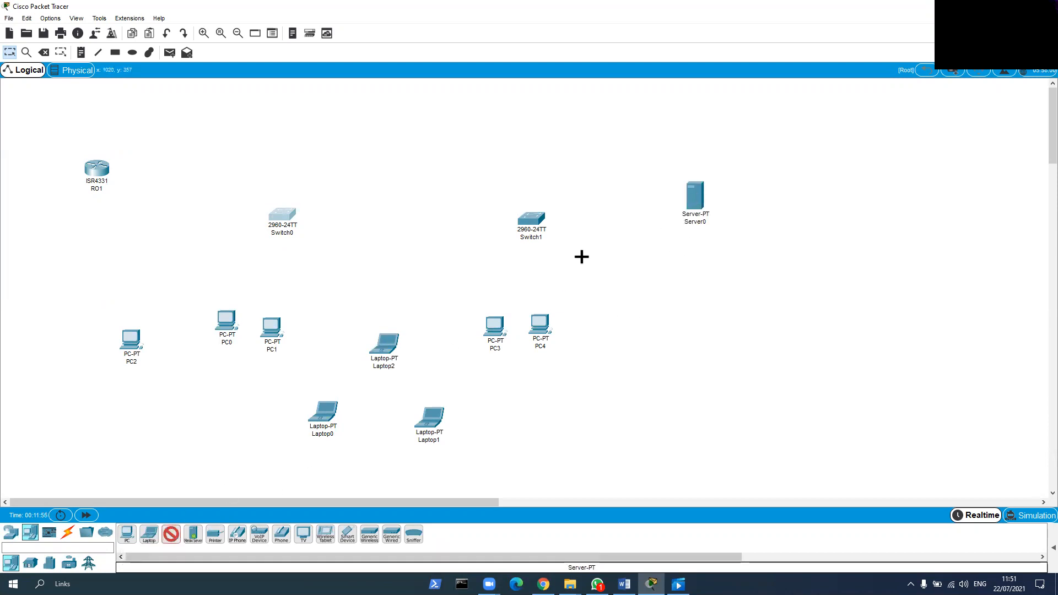
click(698, 277)
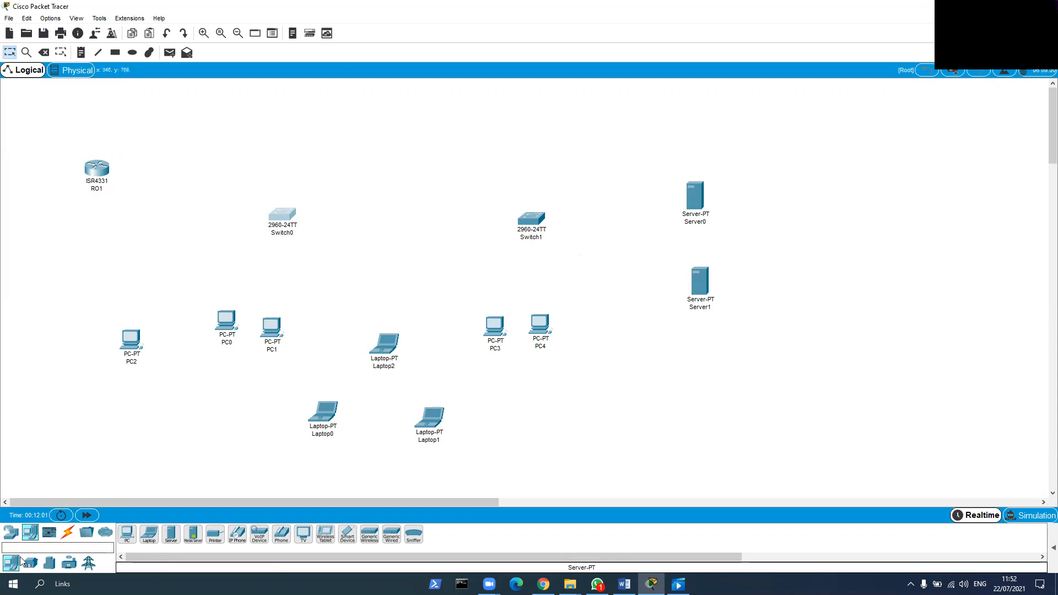
Connect PC0's FastEthernet0 port to a FastEthernet port on Switch0 with a Copper Straight-Through cable
click(67, 532)
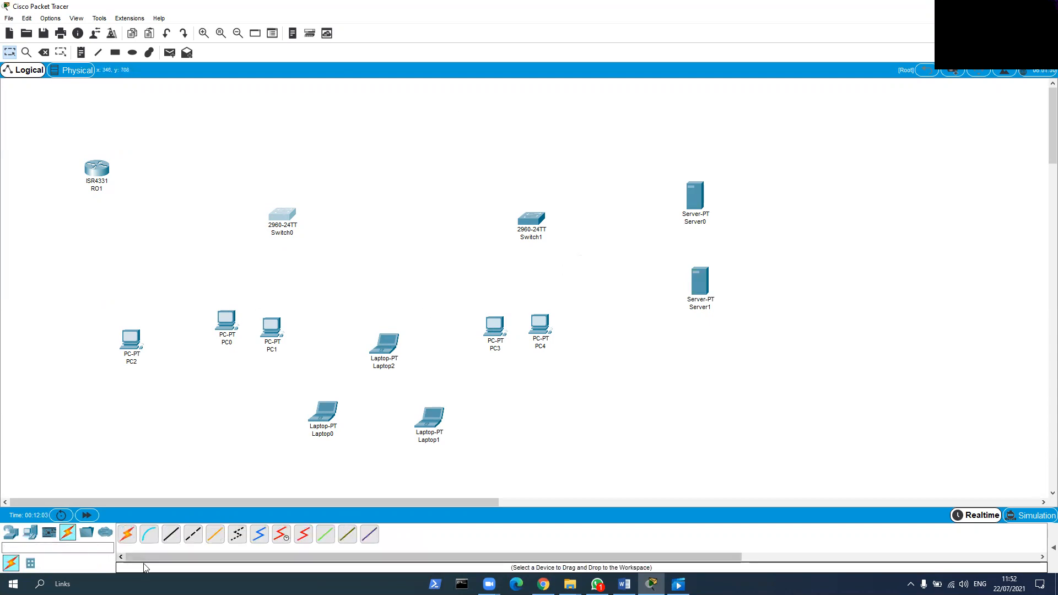
click(175, 534)
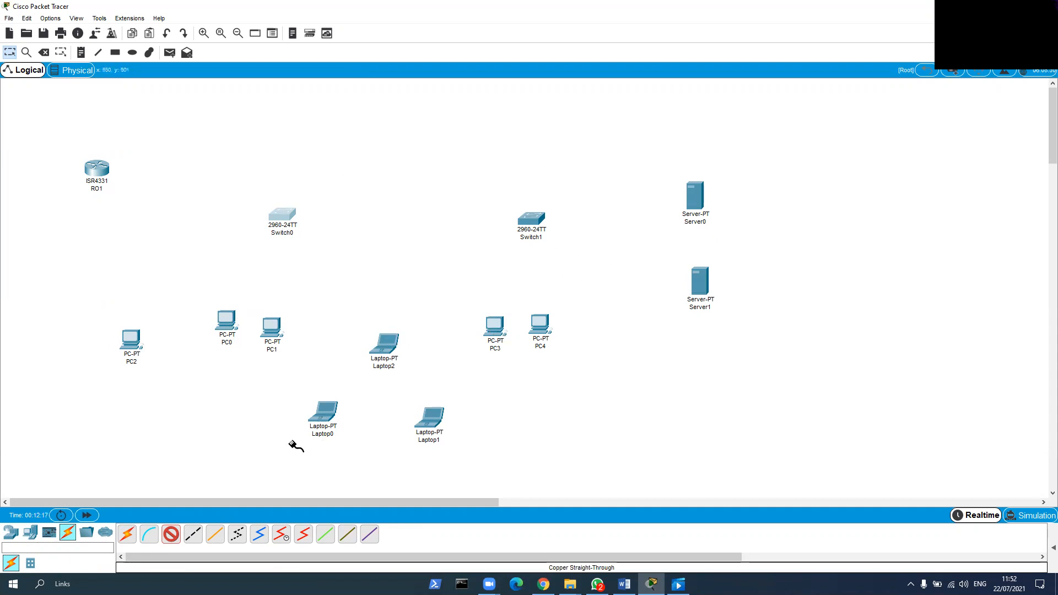
click(191, 541)
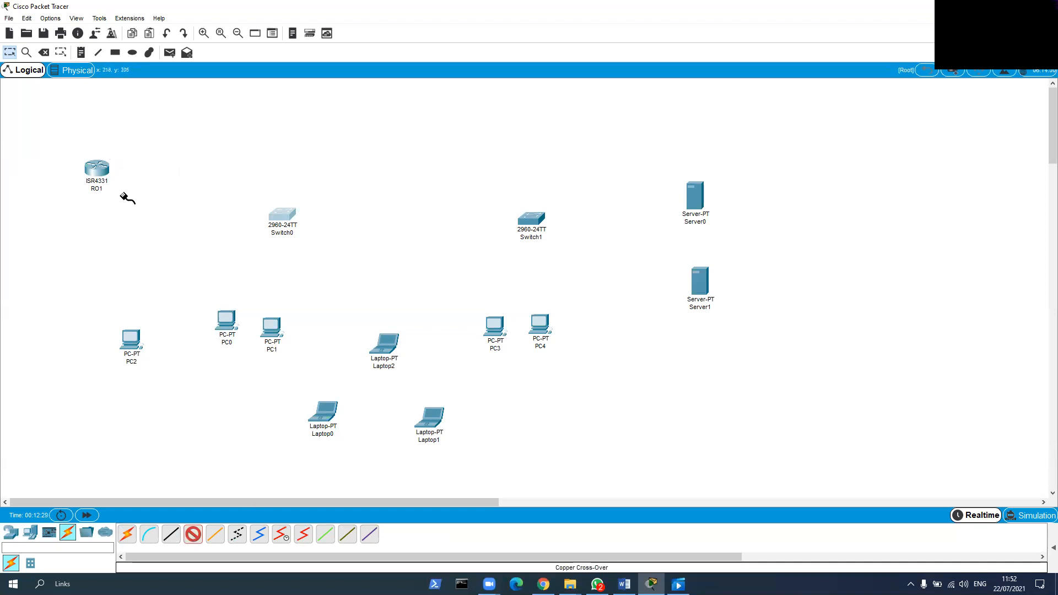
click(172, 536)
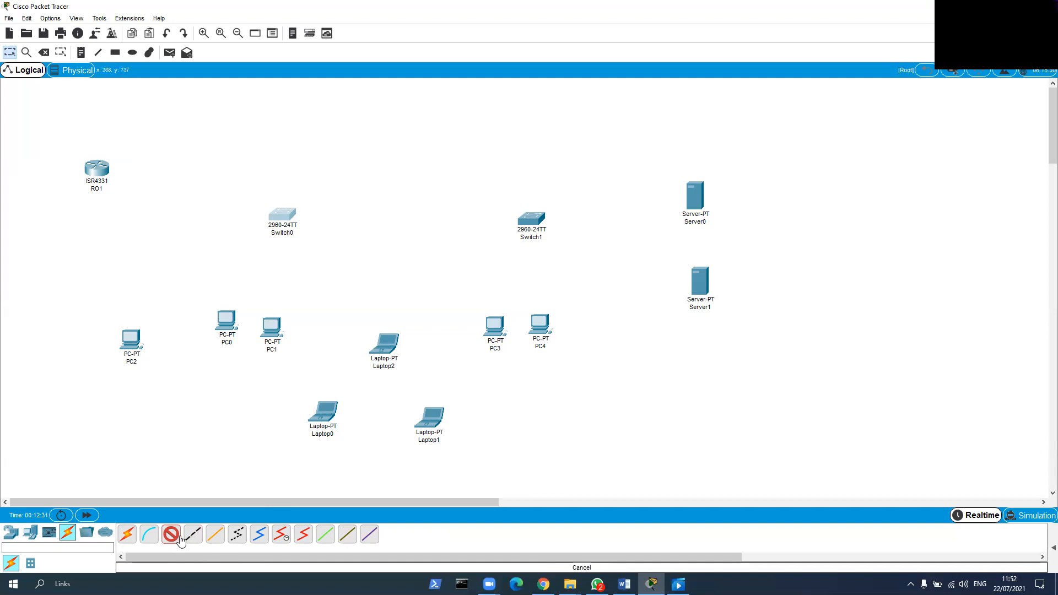
click(225, 318)
click(259, 345)
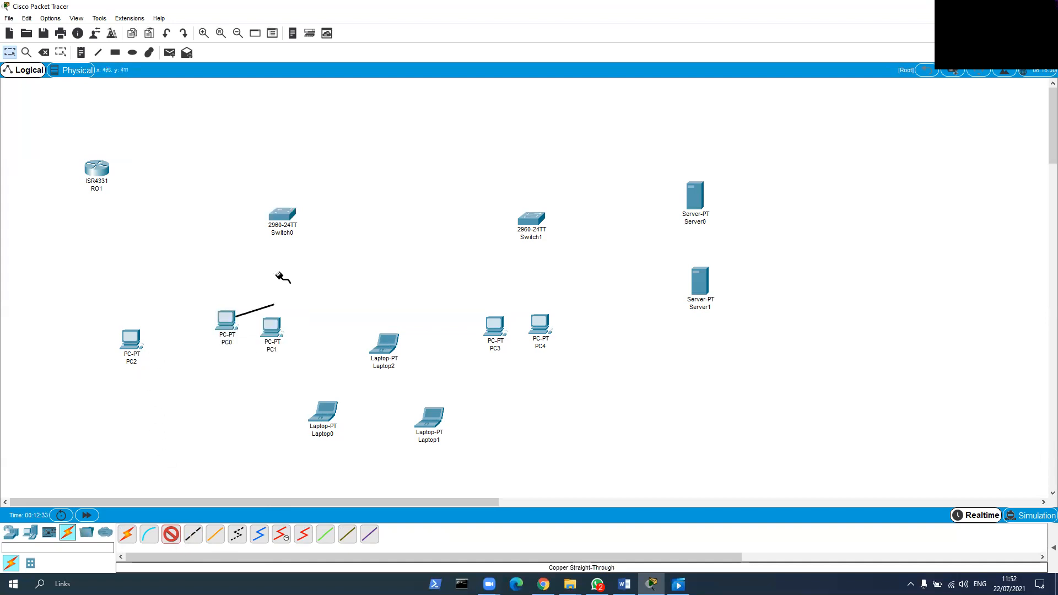
click(282, 215)
click(312, 234)
Connect PC1's FastEthernet0 port to Switch0's FastEthernet0/2 port with a Copper Straight-Through cable
click(170, 537)
click(273, 328)
click(320, 346)
click(281, 216)
click(320, 234)
Connect Laptop0's FastEthernet0 port to Switch0's FastEthernet0/3 port with a Copper Straight-Through cable
click(170, 537)
click(331, 410)
click(358, 449)
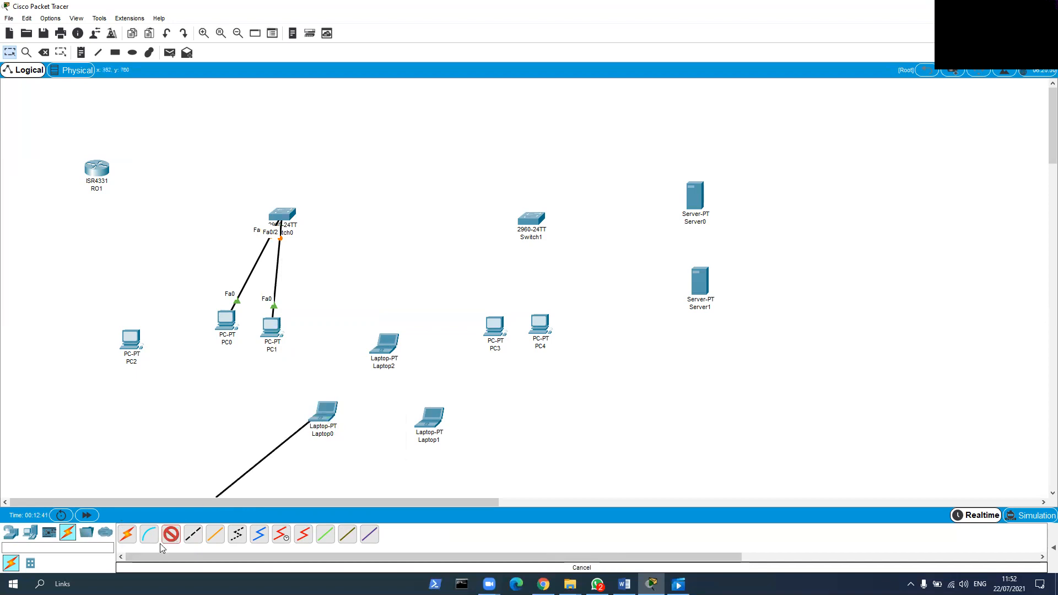
click(281, 209)
click(301, 246)
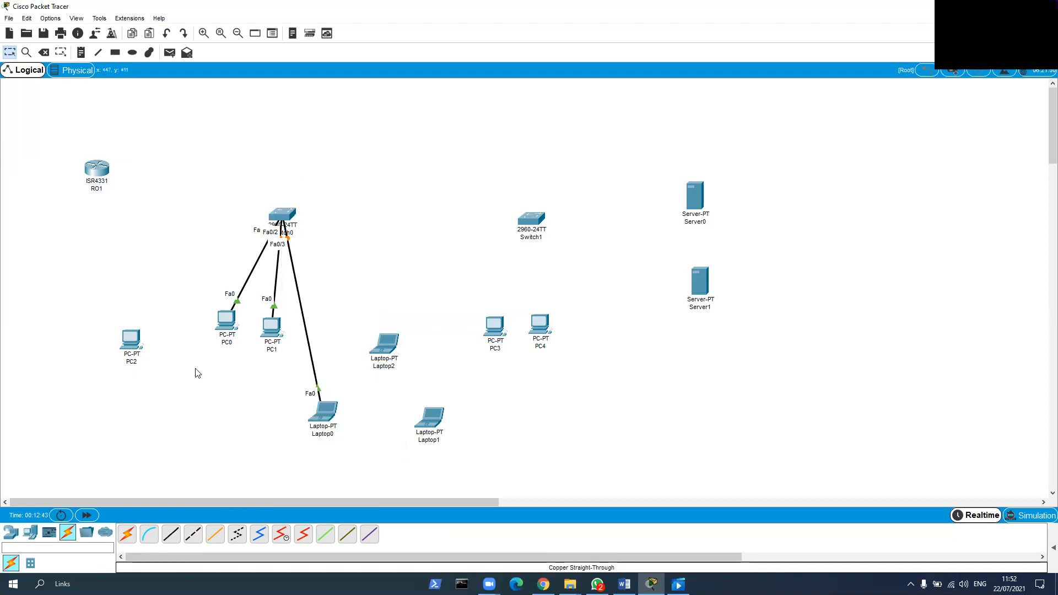
Try to connect PC2 to Switch0 with a Copper Straight-Through cable
click(171, 535)
click(132, 340)
click(178, 381)
click(280, 216)
click(307, 231)
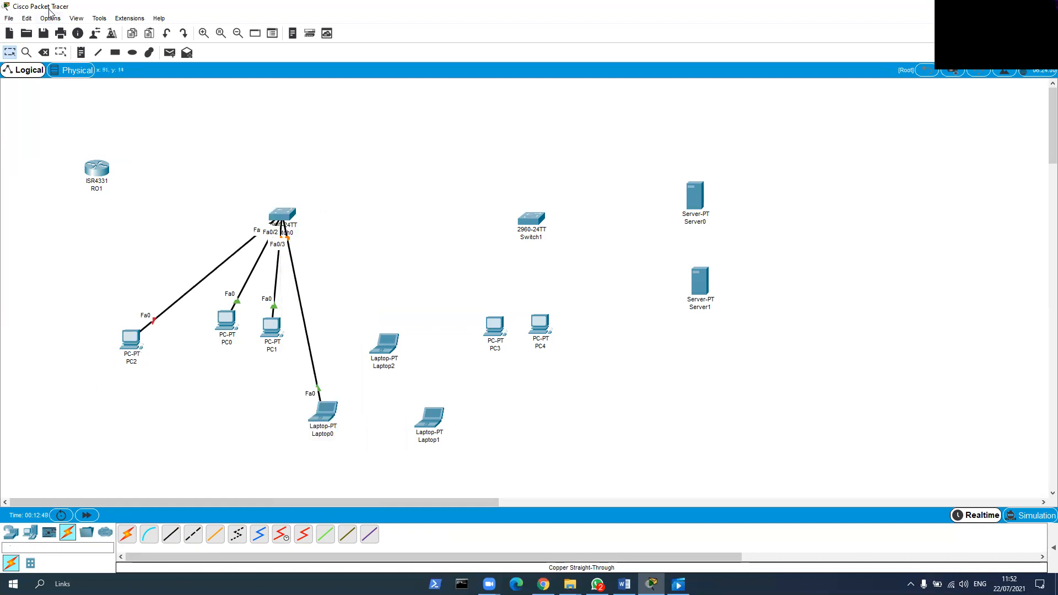
Delete the cable between PC2 and Switch0 and return to the selection tool
click(44, 52)
click(197, 282)
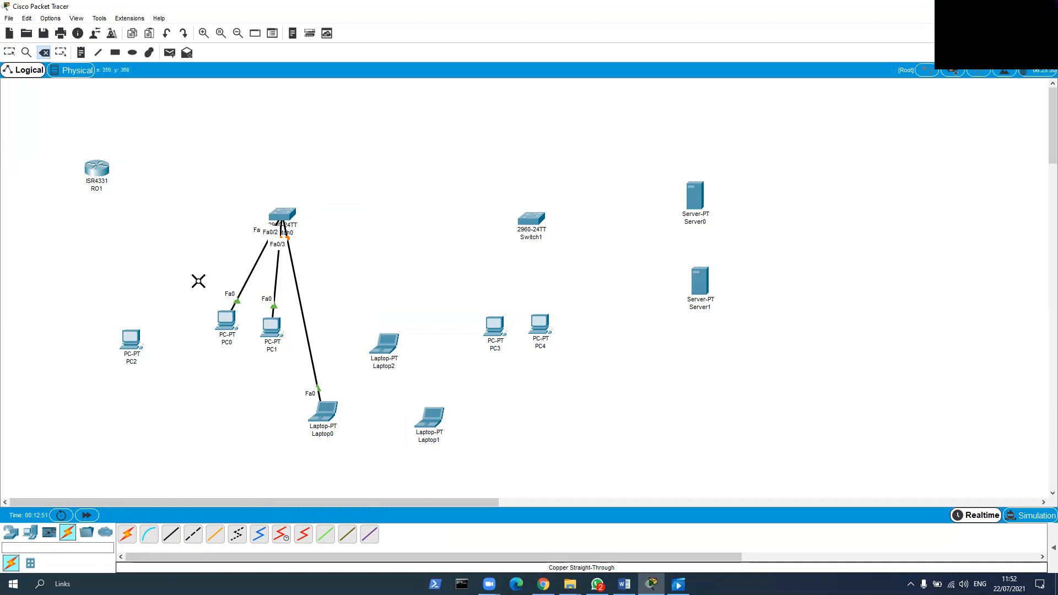
click(9, 53)
Connect PC2's FastEthernet0 port to Switch0's FastEthernet0/4 port with a Copper Straight-Through cable
click(171, 534)
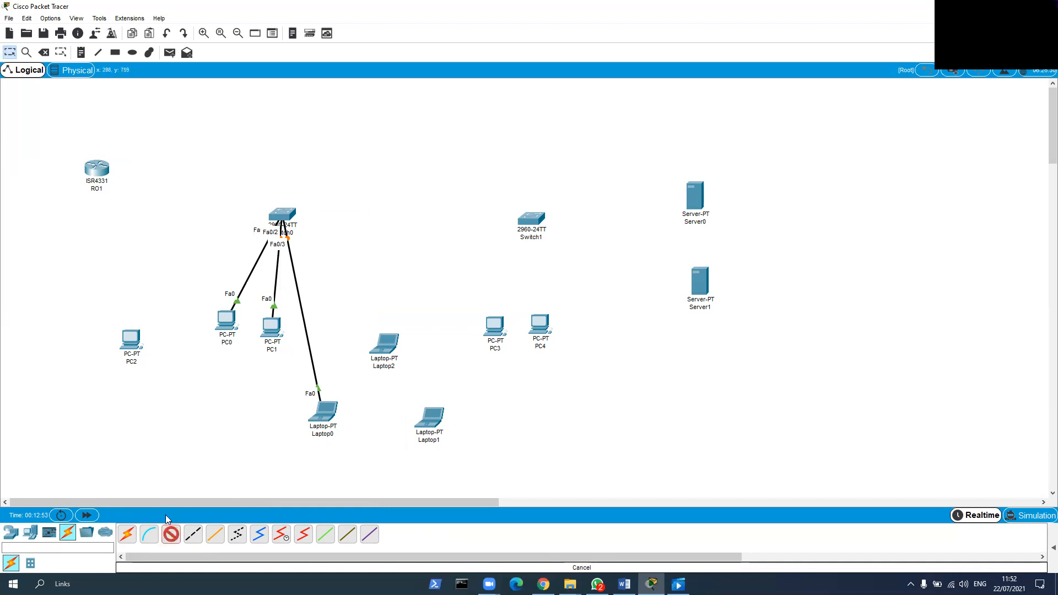
click(132, 339)
click(169, 383)
click(283, 215)
click(308, 259)
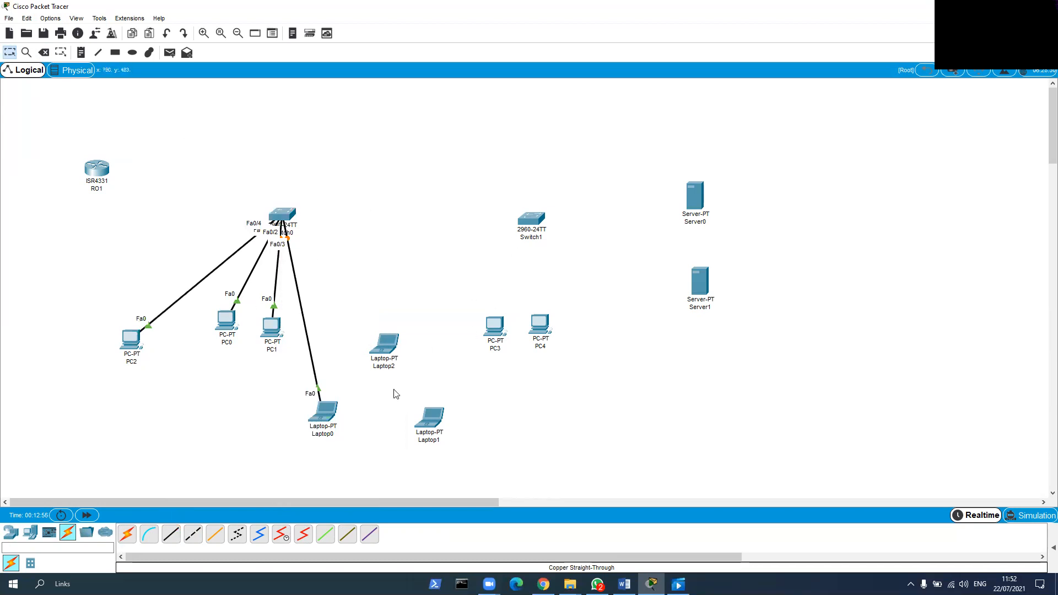
Connect PC3's FastEthernet0 port to Switch1's FastEthernet0/1 port with a Copper Straight-Through cable
click(171, 534)
click(499, 325)
click(536, 363)
click(532, 219)
click(554, 240)
Try to connect PC4's FastEthernet0 port with a Copper Straight-Through cable
click(171, 534)
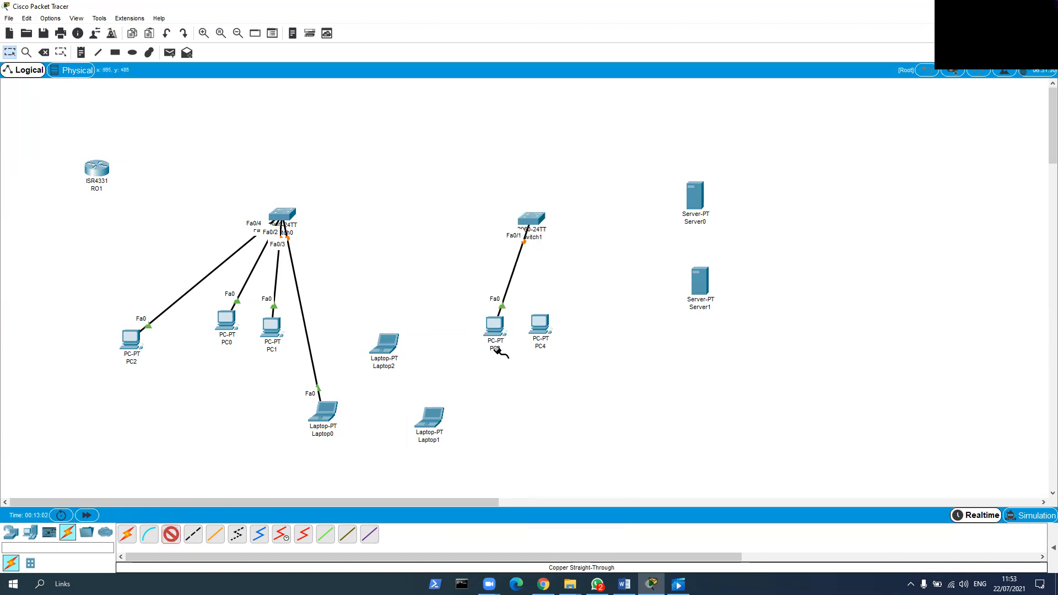
click(540, 320)
click(573, 357)
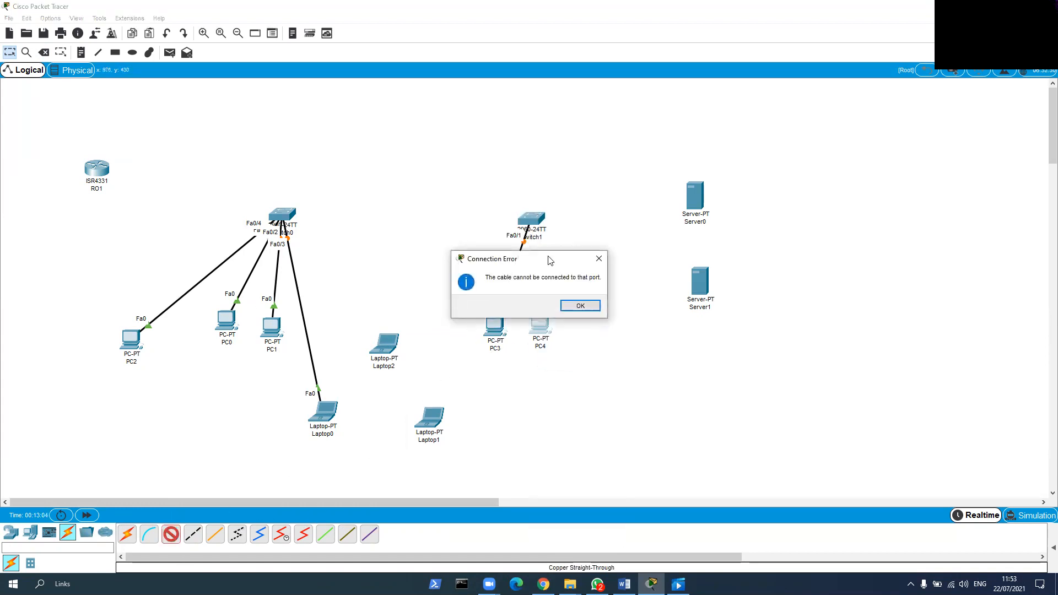
key(Return)
click(540, 322)
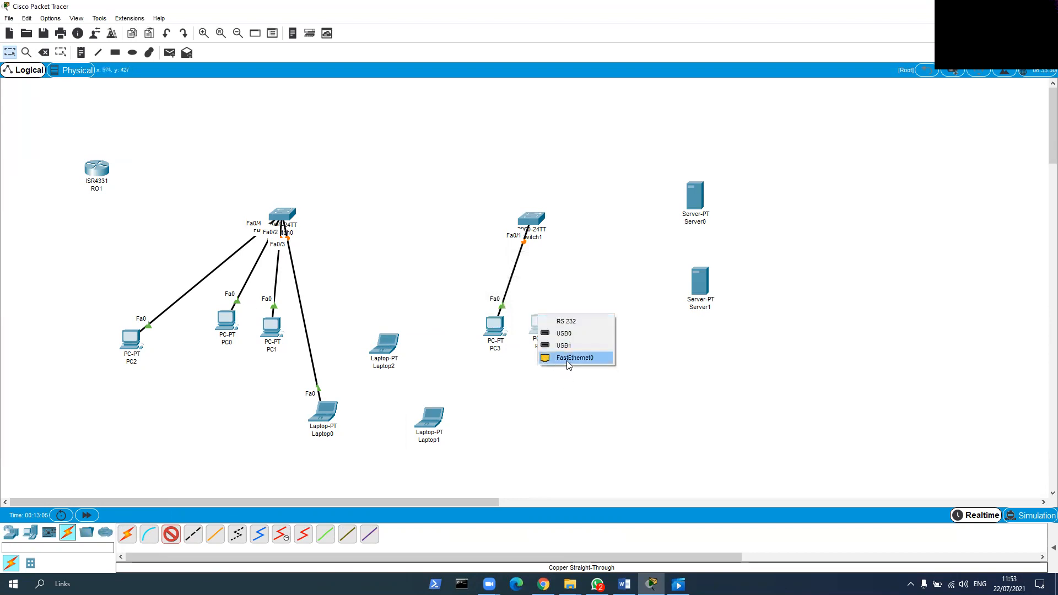
Connect PC4's FastEthernet0 port to Switch1's FastEthernet0/2 port with a Copper Straight-Through cable
click(178, 533)
click(174, 534)
click(540, 322)
click(574, 359)
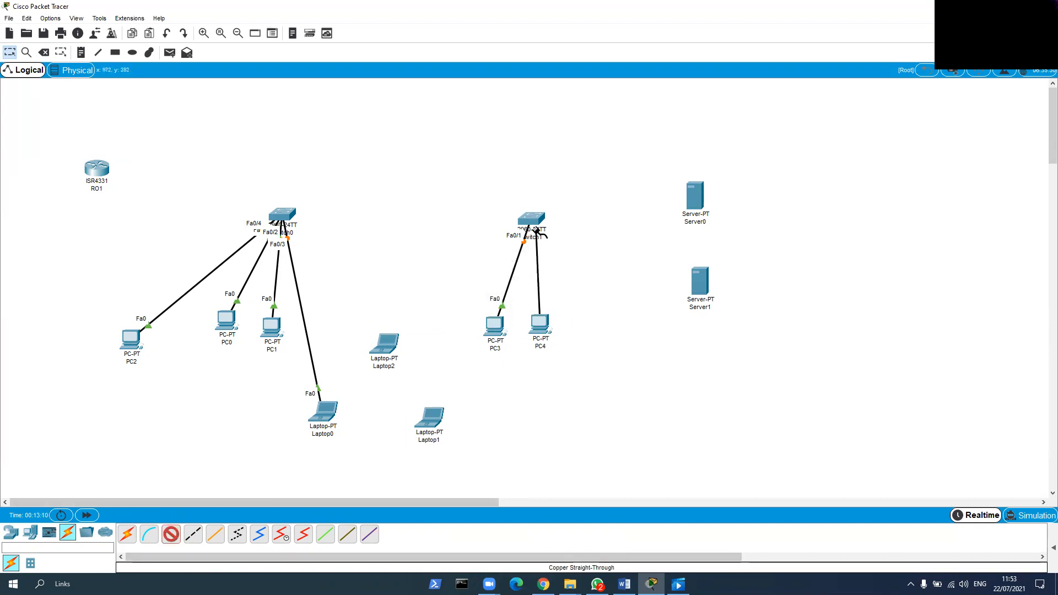
click(530, 217)
click(554, 240)
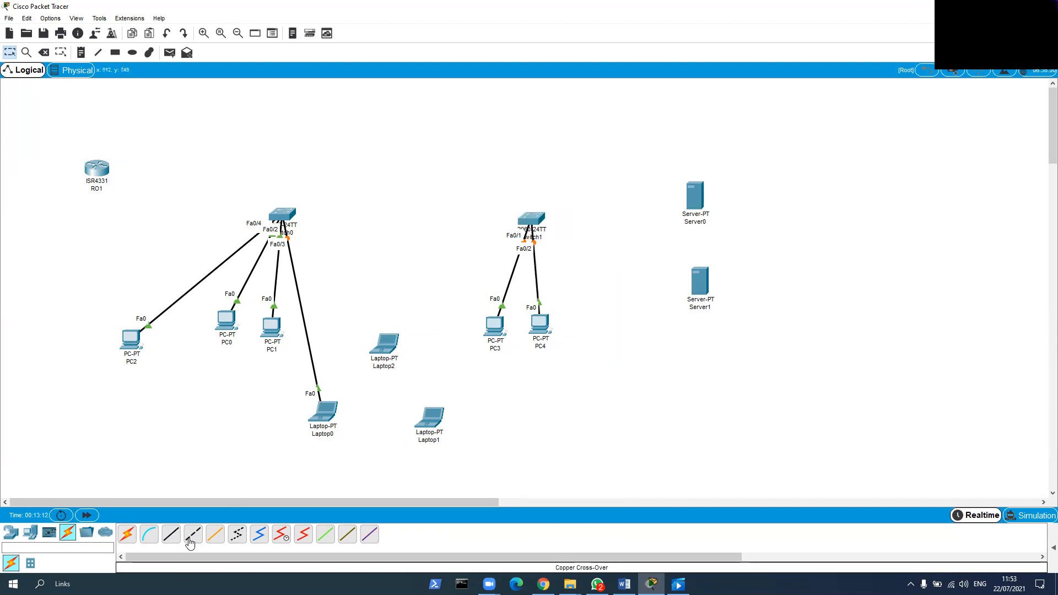
Connect Switch1's FastEthernet0/3 port to Laptop1's FastEthernet0 port with a Copper Straight-Through cable
click(532, 218)
click(554, 252)
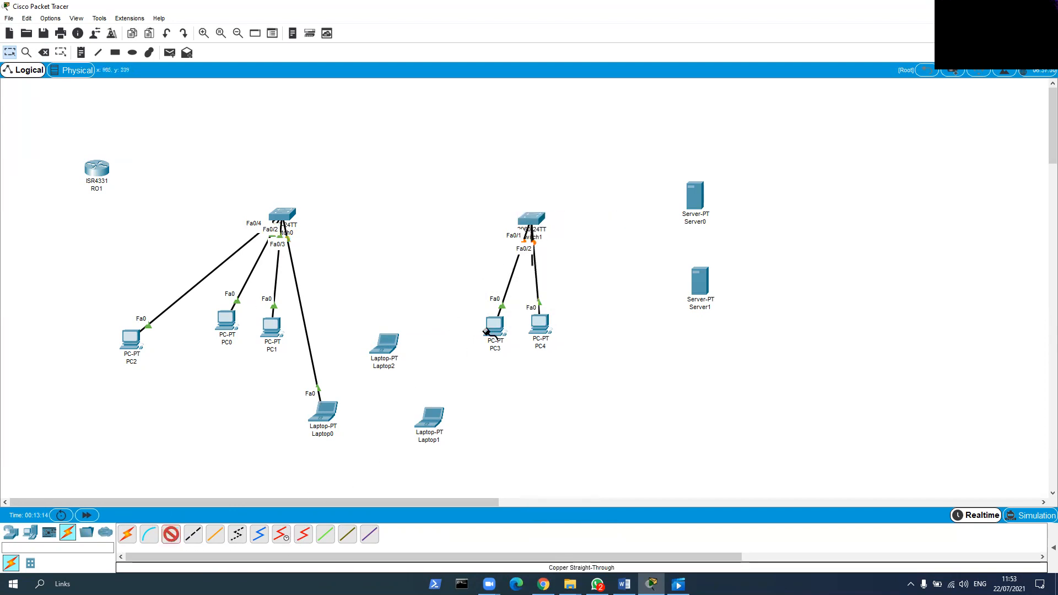
click(422, 431)
click(465, 470)
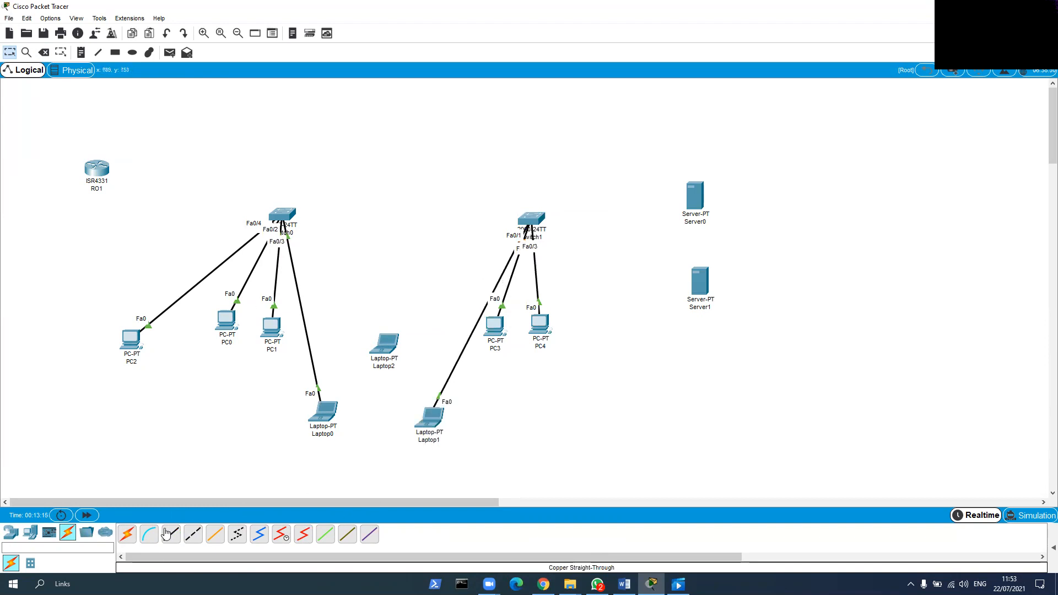
Connect Switch1's FastEthernet0/4 port to Server1's FastEthernet0 port with a Copper Straight-Through cable
click(171, 534)
click(531, 218)
click(558, 238)
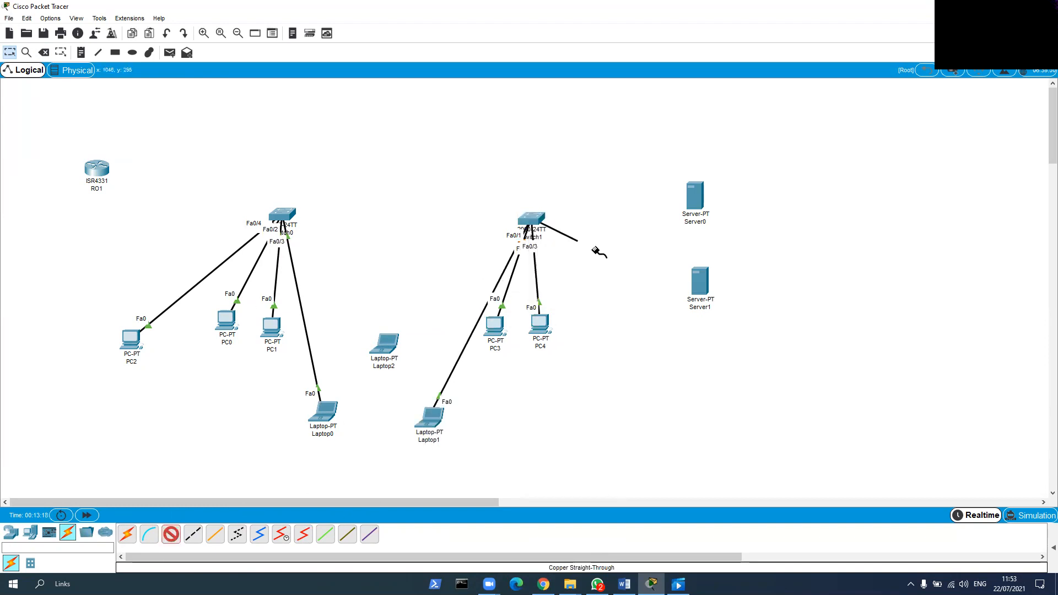
click(689, 279)
click(747, 286)
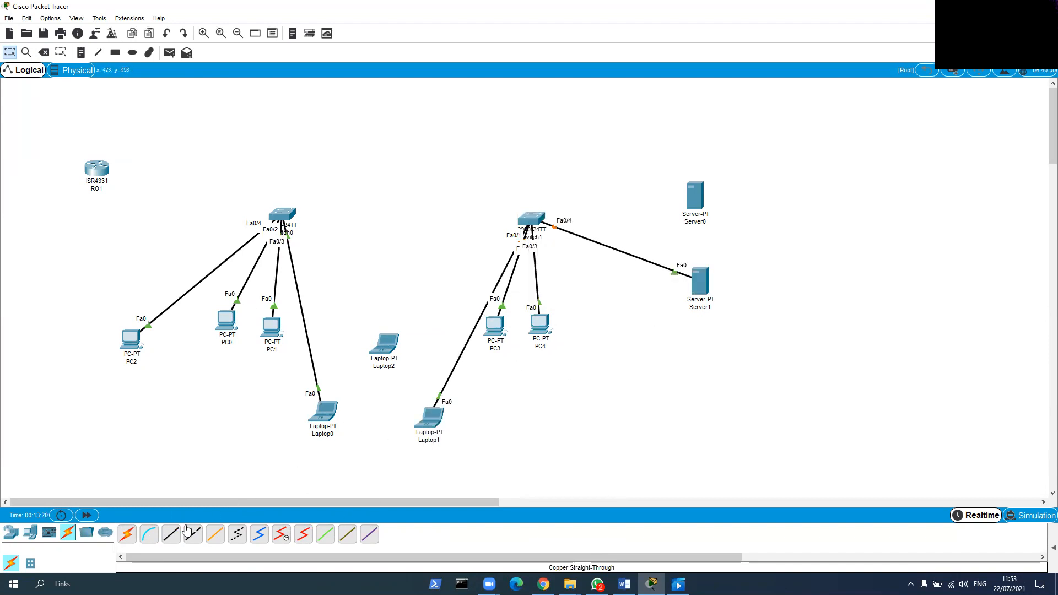
Connect Switch1's FastEthernet0/5 port to Server0's FastEthernet0 port with a Copper Straight-Through cable
click(170, 534)
click(529, 219)
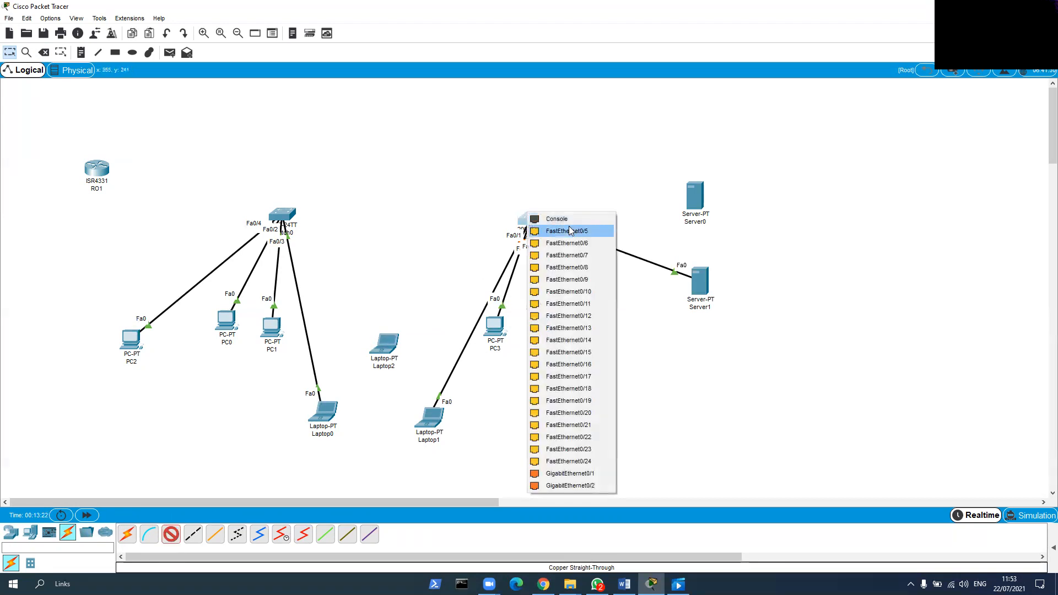
click(568, 229)
click(696, 202)
click(736, 212)
Reposition Server0, Server1, PC3 and PC4 around Switch1 to tidy the layout
drag(696, 197, 697, 182)
drag(696, 287, 699, 288)
drag(701, 192, 703, 189)
mouse_move(533, 329)
mouse_down()
mouse_move(507, 335)
mouse_move(517, 341)
mouse_up()
click(545, 334)
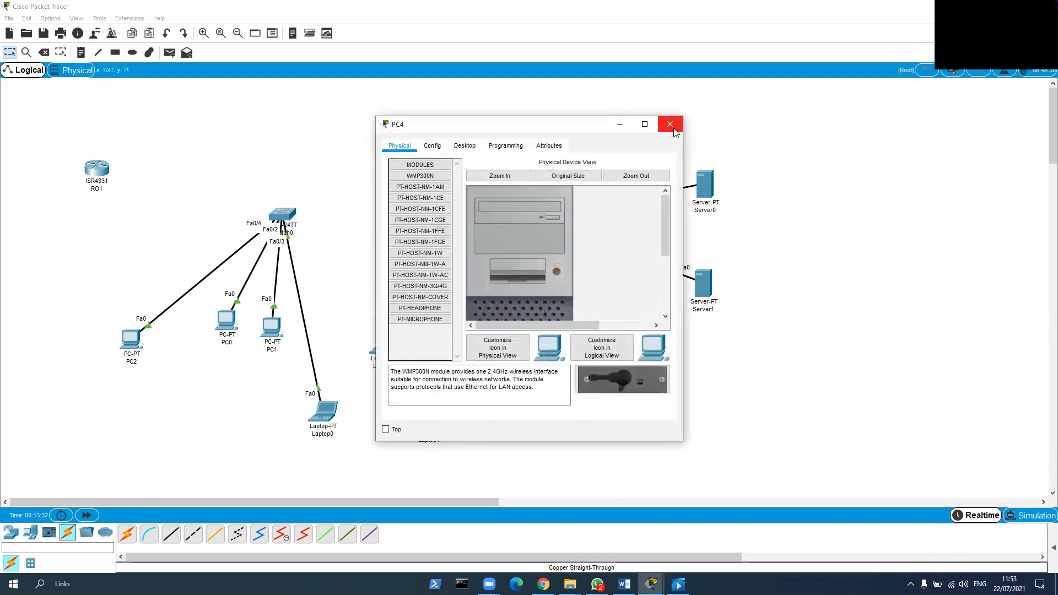
click(670, 125)
Connect Switch0's GigabitEthernet0/2 port to Switch1's GigabitEthernet0/1 port with a Copper Cross-Over cable
click(192, 534)
click(287, 215)
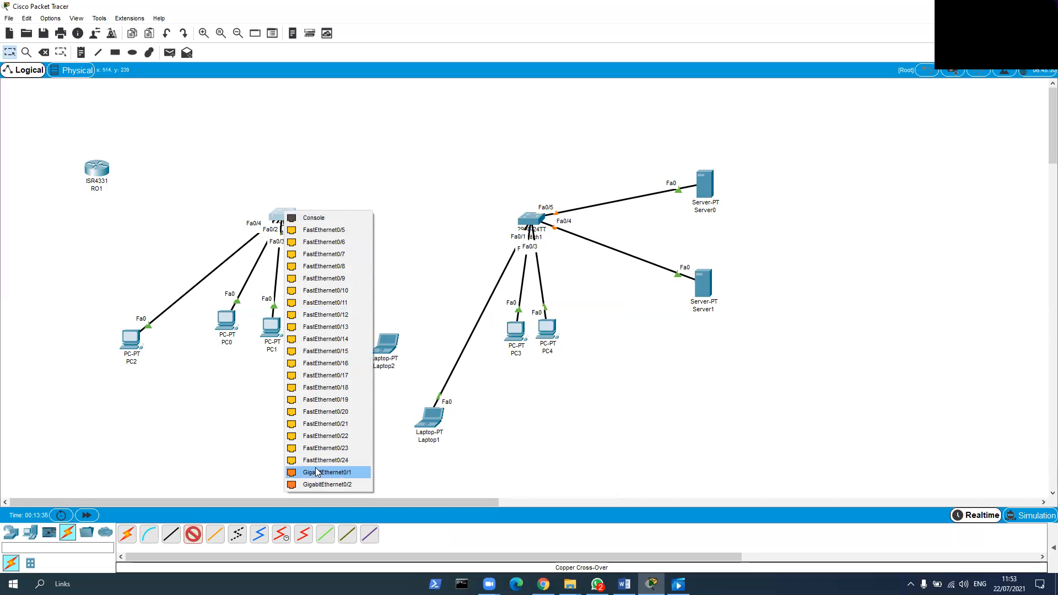
click(322, 485)
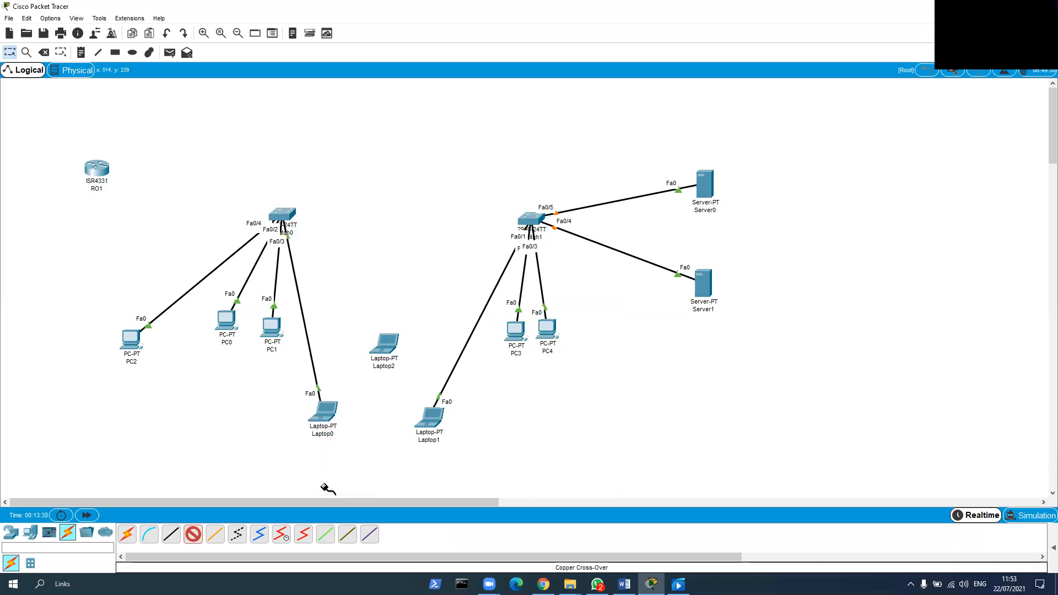
click(529, 219)
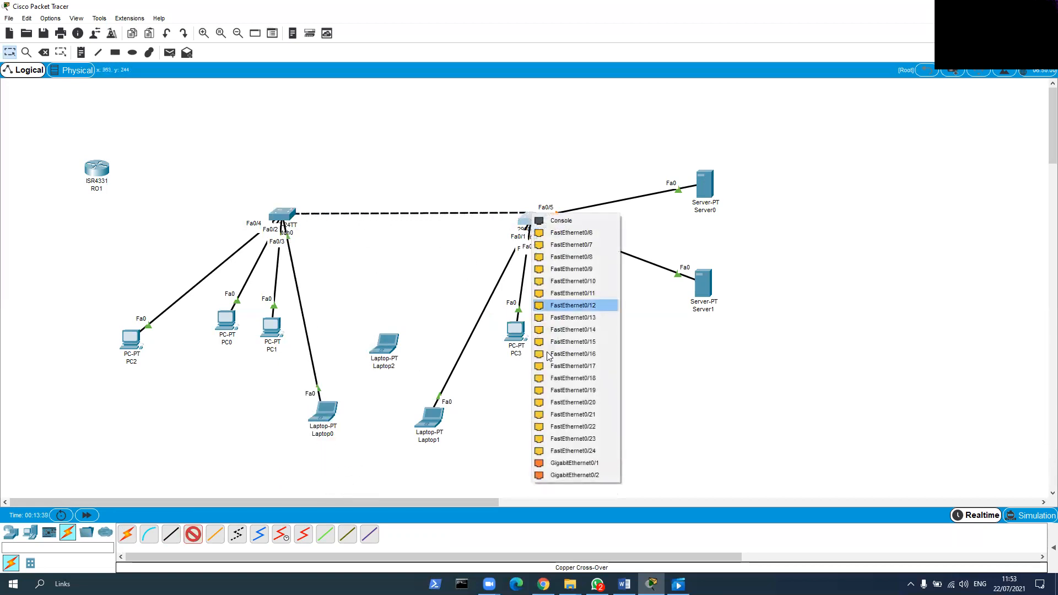
click(574, 464)
Connect Switch0's GigabitEthernet0/1 port to the router's GigabitEthernet0/0/0 port with a Copper Straight-Through cable
click(172, 534)
click(286, 215)
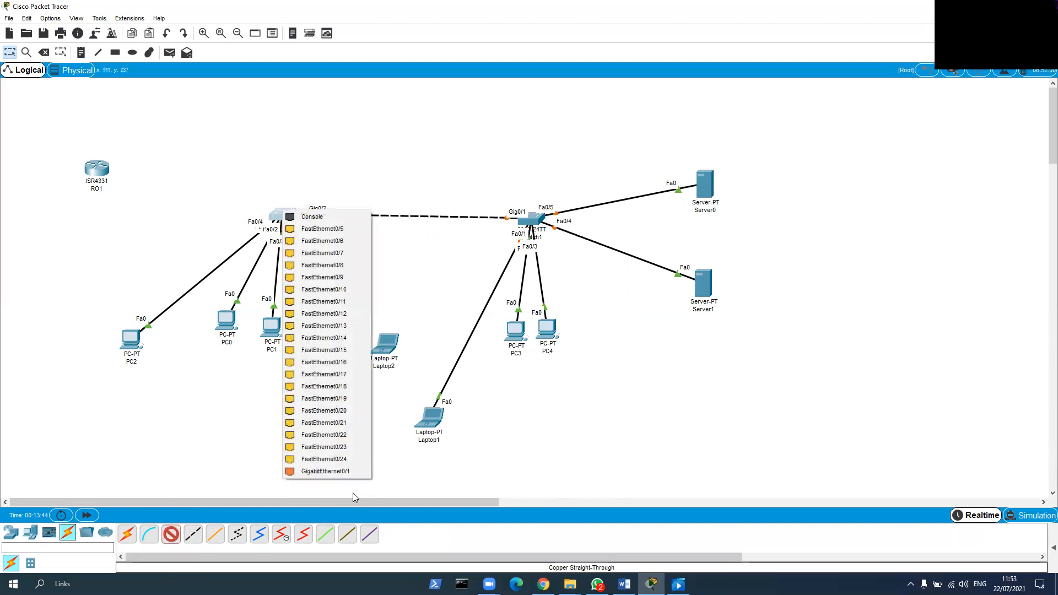
click(331, 471)
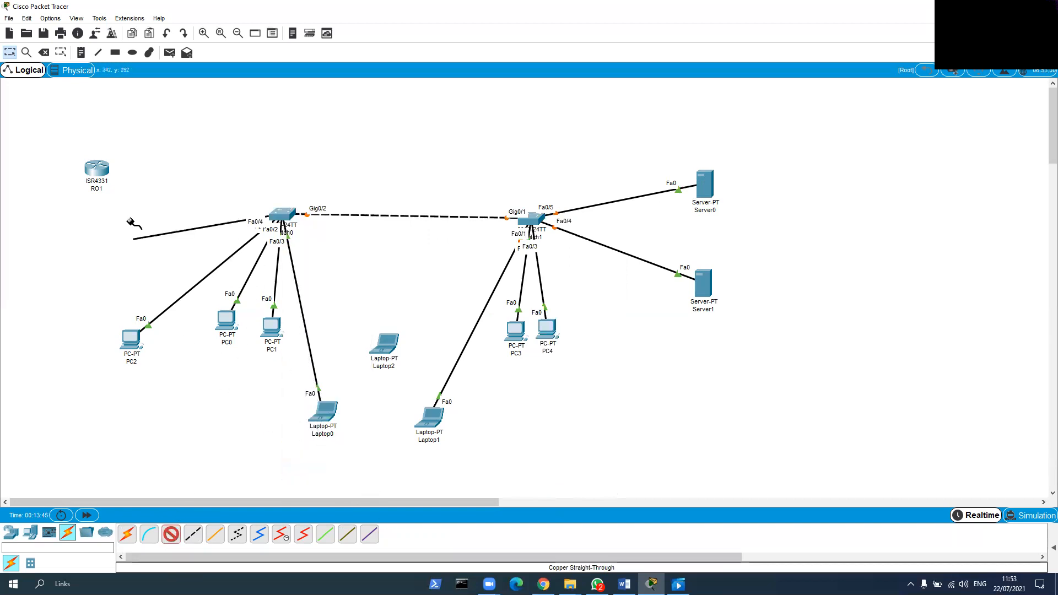
click(97, 166)
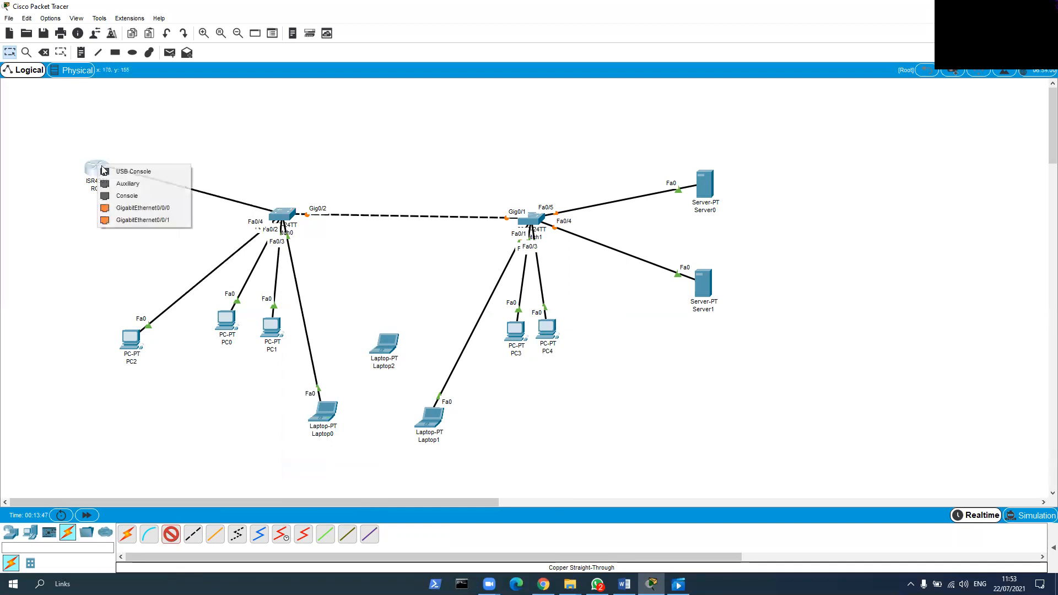
click(155, 209)
Rearrange the laptops, PCs, servers and Switch0 so the devices are evenly spread out below and beside their switches
drag(426, 429, 459, 430)
drag(317, 407, 311, 408)
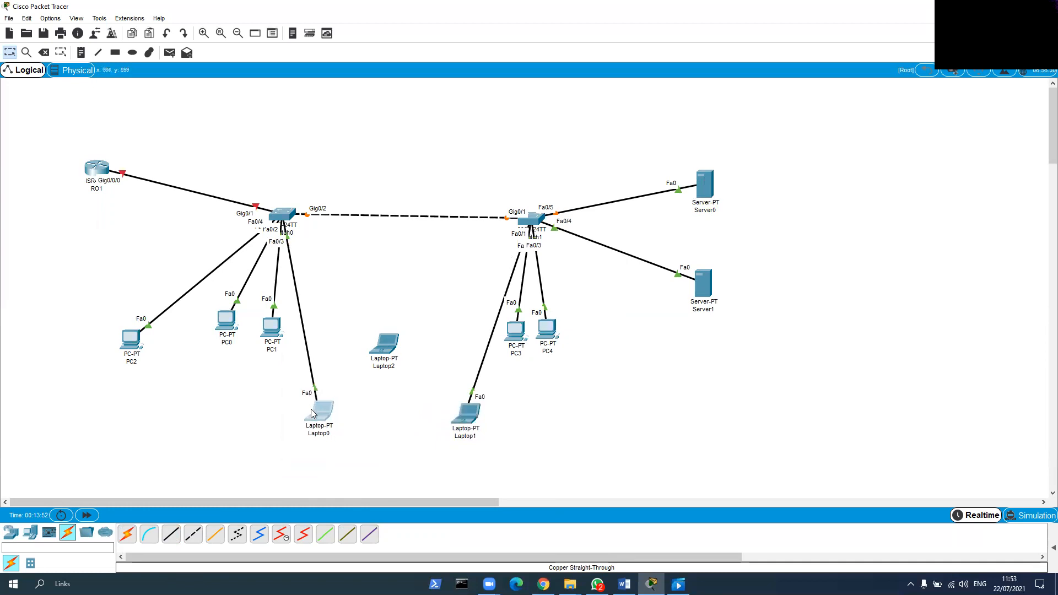
drag(398, 351, 405, 344)
mouse_move(554, 336)
mouse_down()
mouse_move(591, 359)
mouse_move(524, 337)
mouse_move(551, 356)
mouse_up()
mouse_move(707, 293)
mouse_down()
mouse_move(708, 275)
mouse_move(710, 294)
mouse_up()
drag(706, 190, 708, 184)
drag(230, 330, 260, 345)
drag(131, 339, 127, 339)
drag(279, 215, 279, 220)
drag(322, 427, 318, 429)
drag(466, 422, 463, 425)
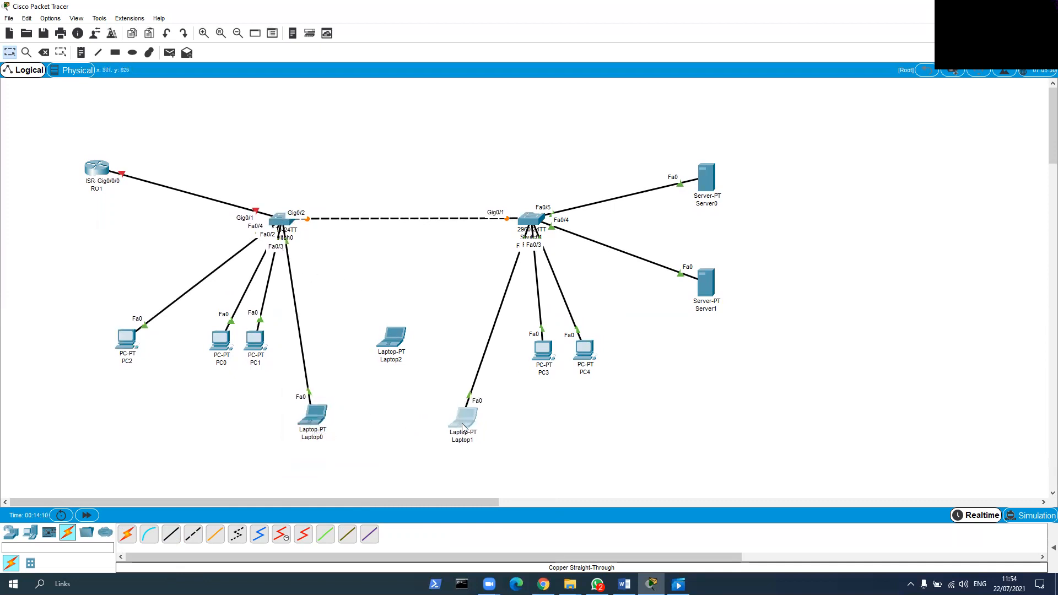
Add a note below PC0 and PC1 reading "VLAN 10:" with 10.0.0.0/24 and 10.0.0.254 on separate lines
click(81, 53)
click(215, 382)
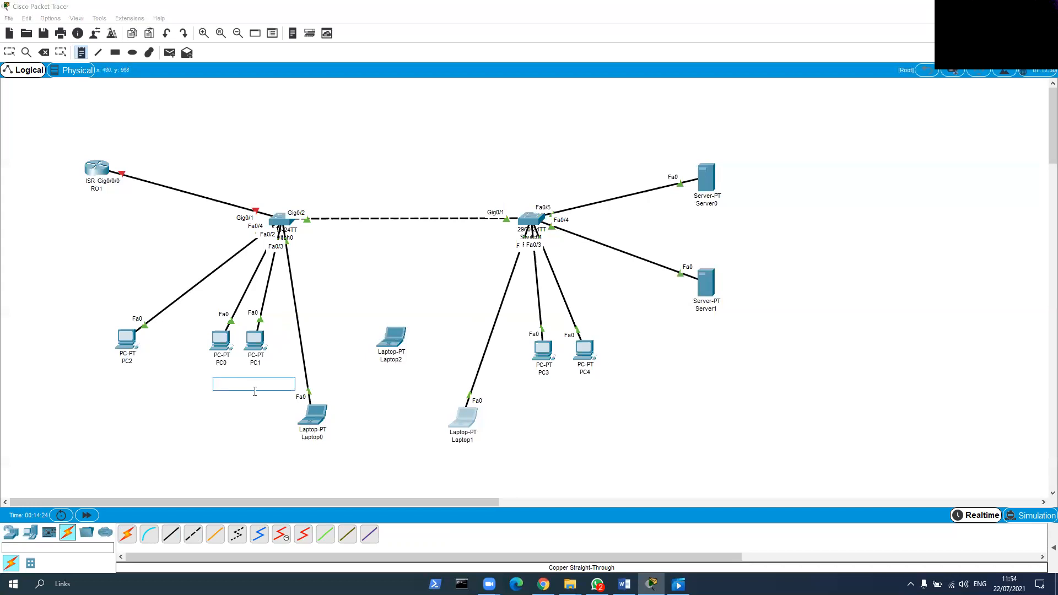
text(VLAN 10:)
key(Return)
text(10.0.0.0/24)
key(Return)
text(10.0.0.2)
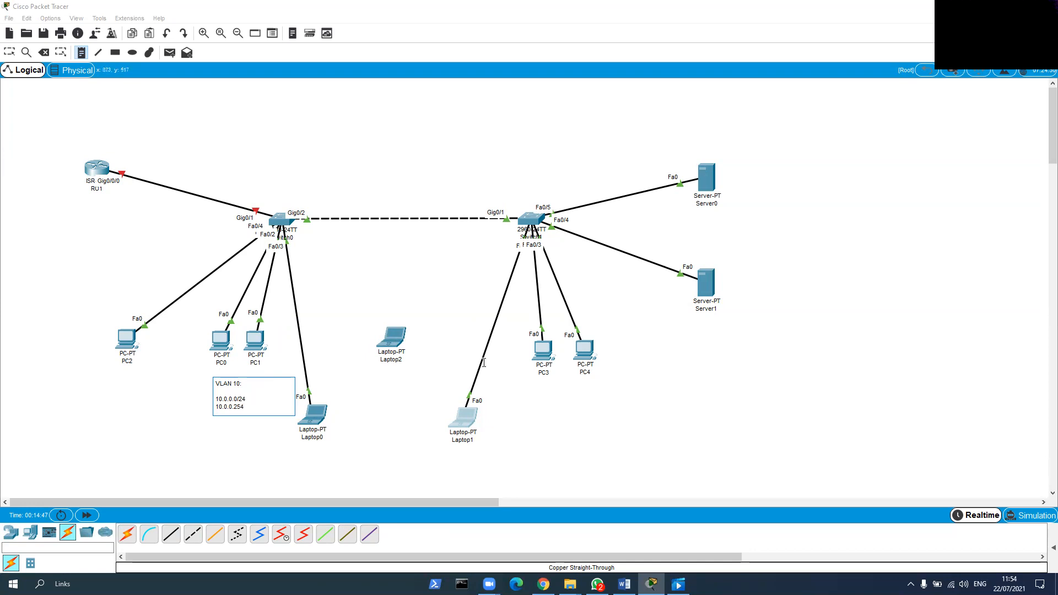
Add a note below PC3 and PC4 reading "VLAN 20:" with 192.168.1.0/24 and 192.168.1.254 on separate lines
click(581, 406)
text(VLAN 20)
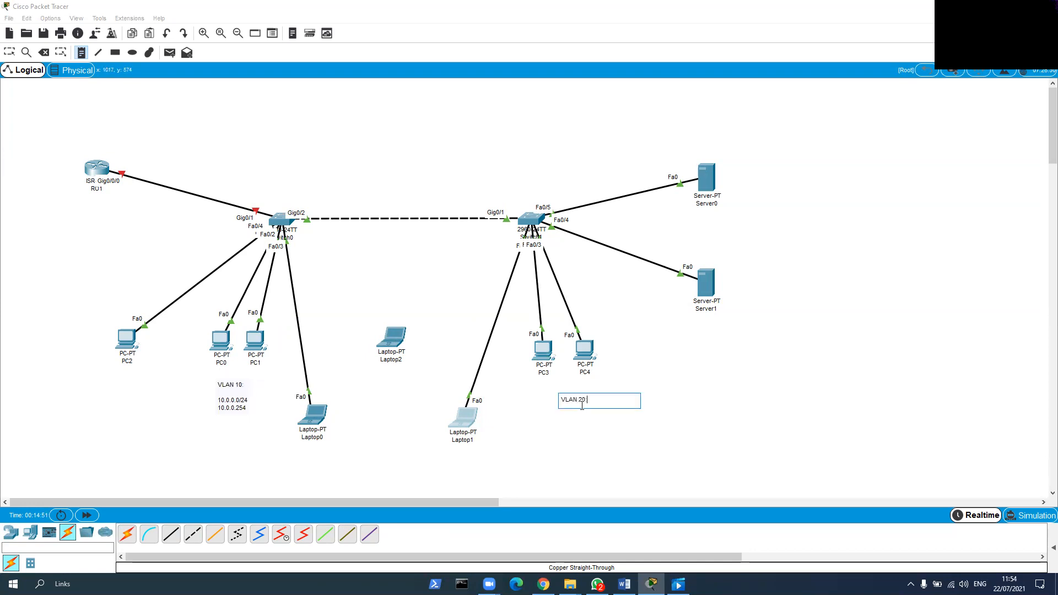
text(:)
key(Return)
key(Return)
text(192.168.1.0/24)
key(Return)
text(192.168.1.2)
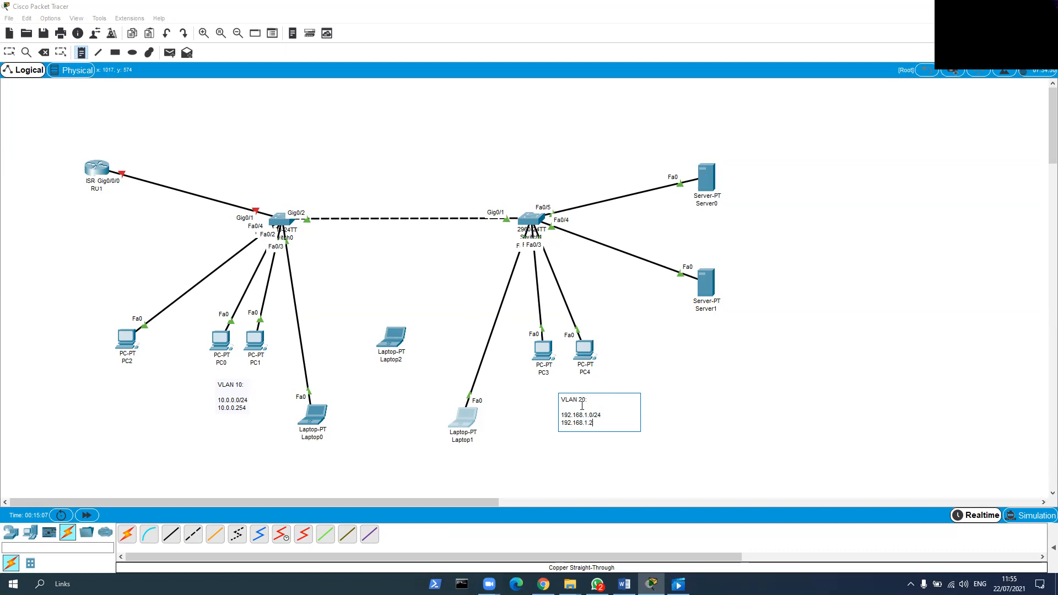
text(54)
Add a note beside the servers reading "VLAN 100:" with 192.168.100.0/24 and 192.168.100.254 on separate lines
click(724, 225)
text(VLAN)
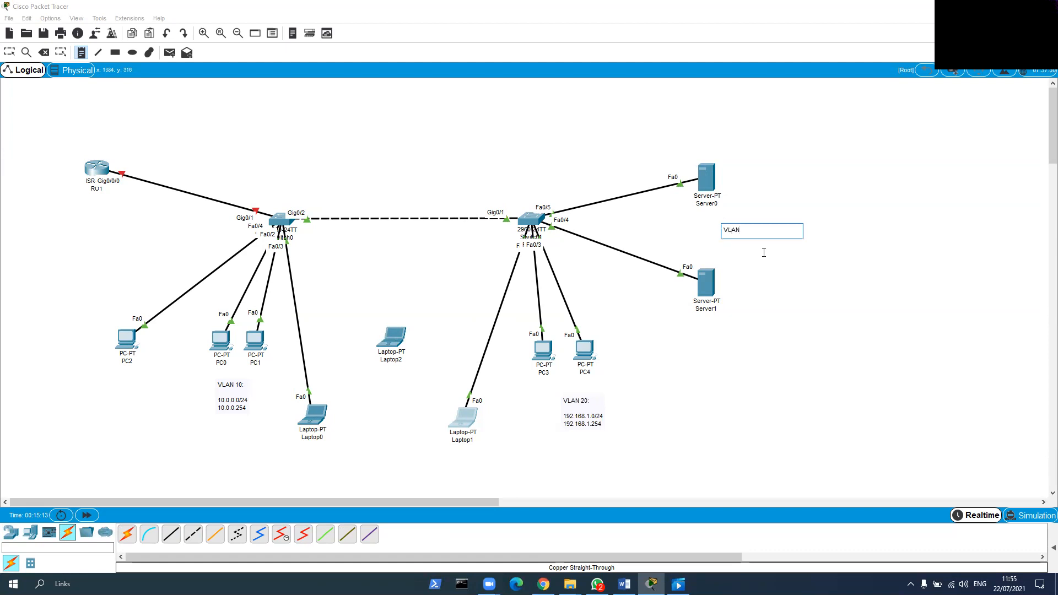
text( 100:)
key(Return)
key(Return)
text(192.168.100.0/24)
key(Return)
text(192.168.100.25)
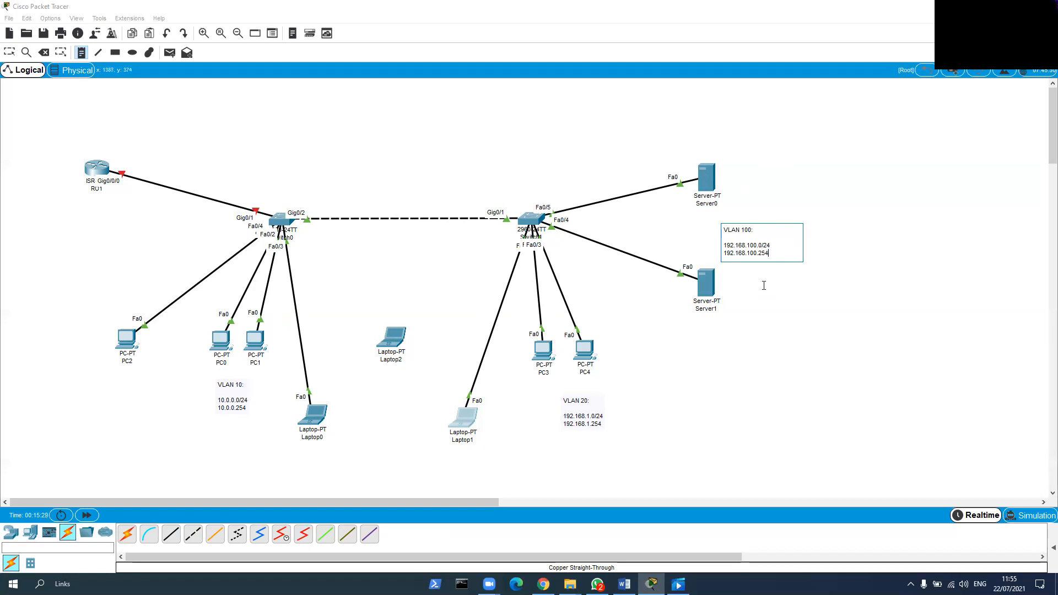
Add a note between Laptop0 and Laptop1 reading "VLAN 200 - MGMT:" with 192.168.200.0/24 and 192.168.200.254 on separate lines
click(379, 423)
text(VLAN 200 - MGM)
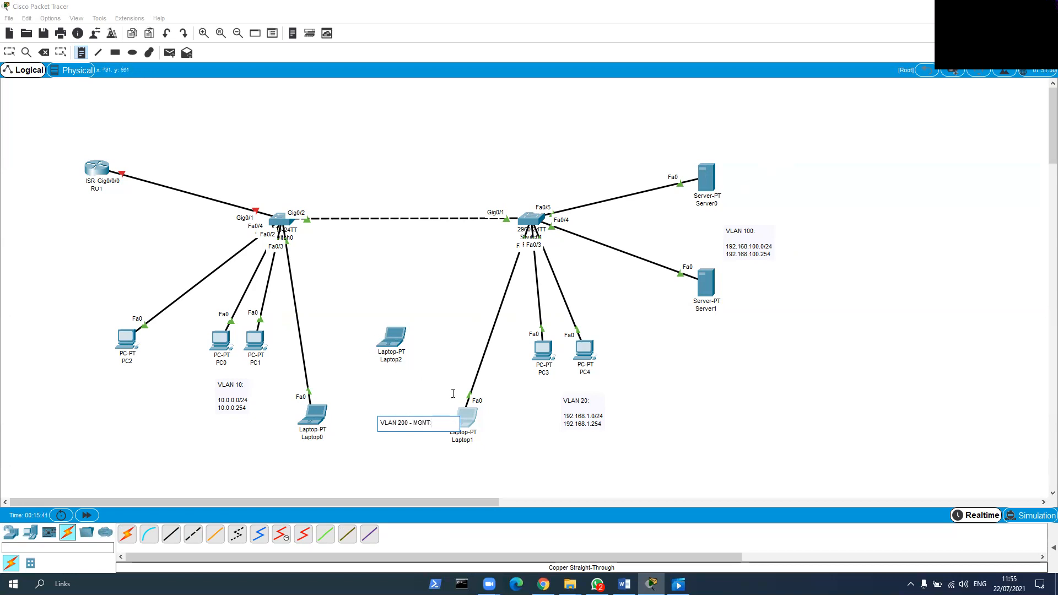
text(T:)
key(Return)
key(Return)
text(192.168.200.0/24)
key(Return)
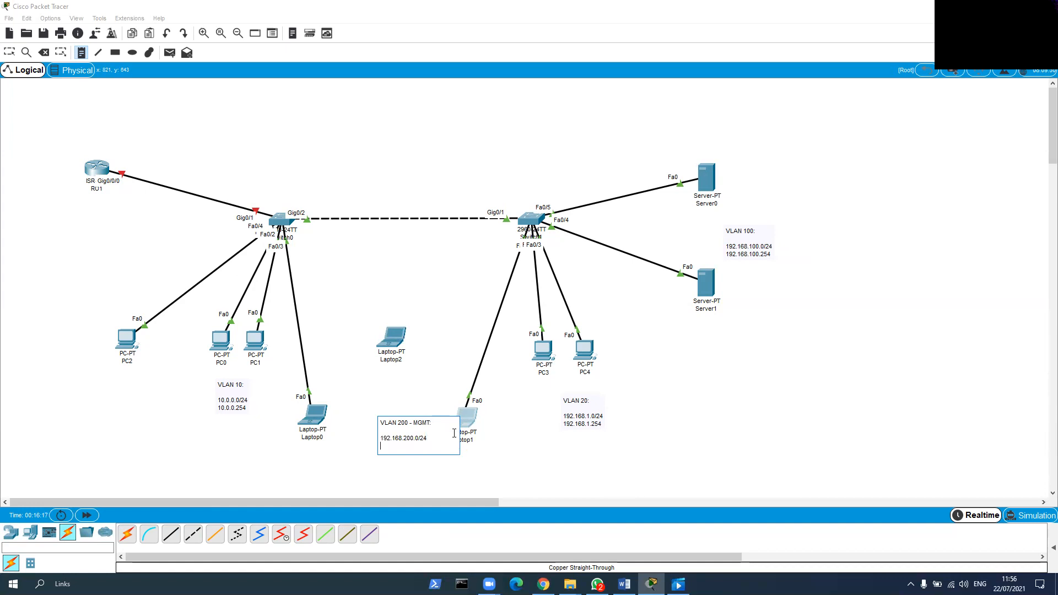
text(192.168.200.254)
Move the VLAN 200, VLAN 100, VLAN 10 and VLAN 20 notes closer to the devices they describe
click(9, 52)
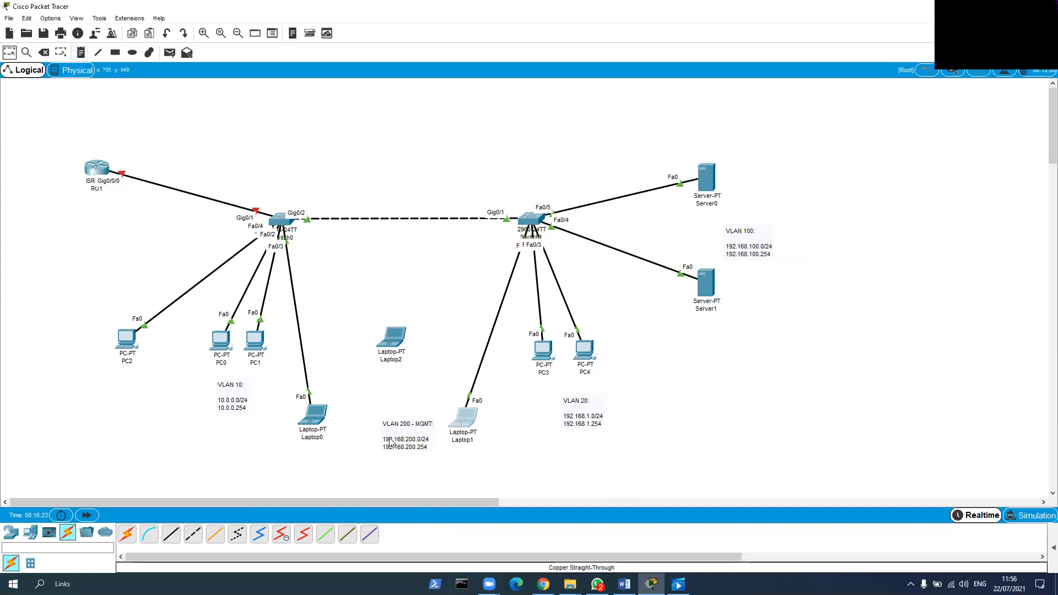
drag(400, 429, 379, 416)
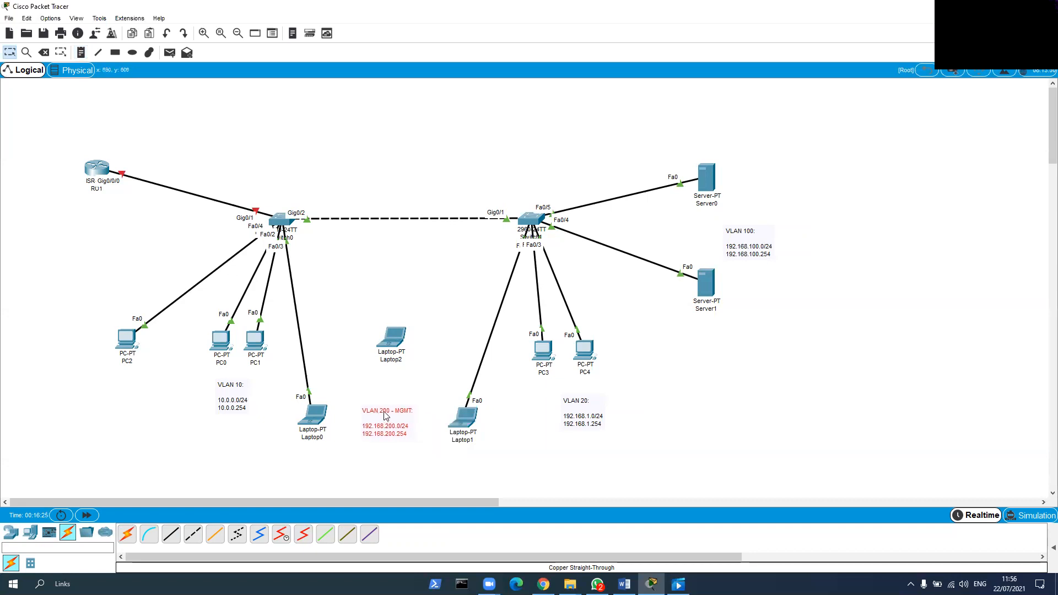
drag(733, 251, 695, 242)
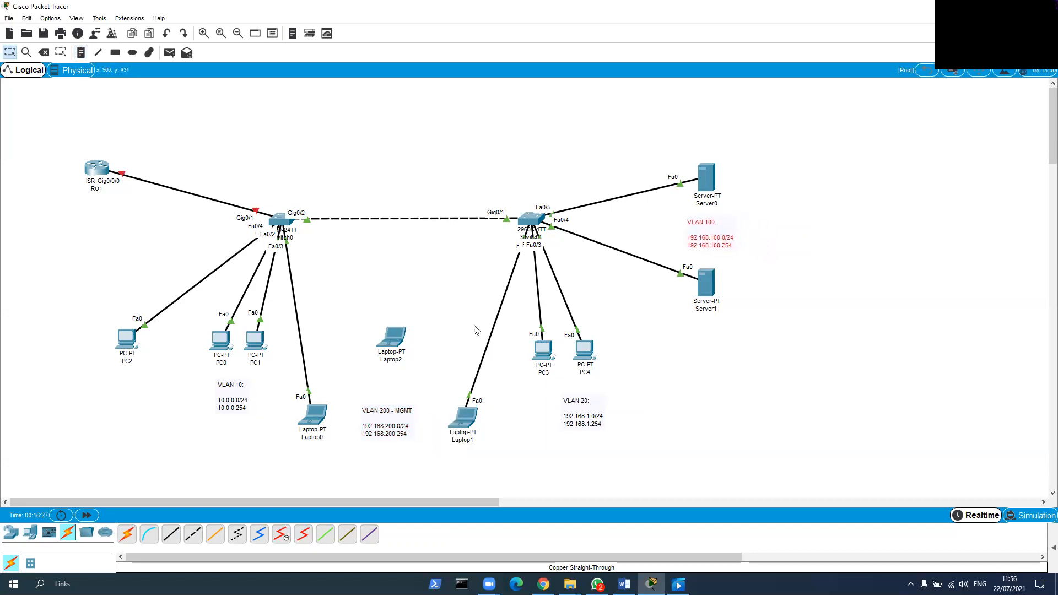
drag(228, 408, 231, 400)
drag(583, 420, 566, 406)
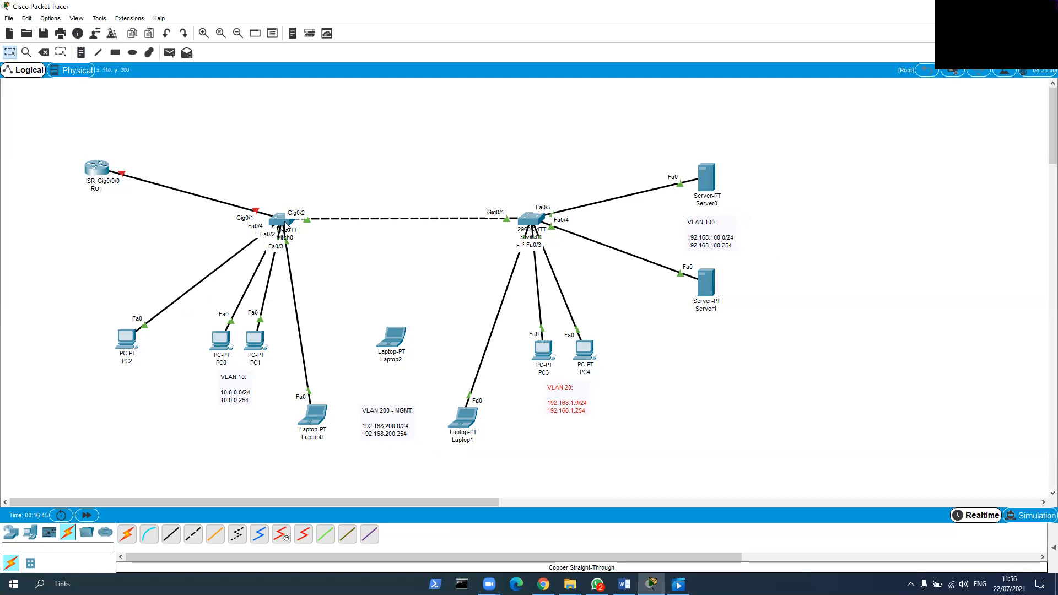
Add a "VLAN 20" note below PC2 and move it directly under the PC's label
click(80, 53)
click(122, 382)
text(VLAN 20)
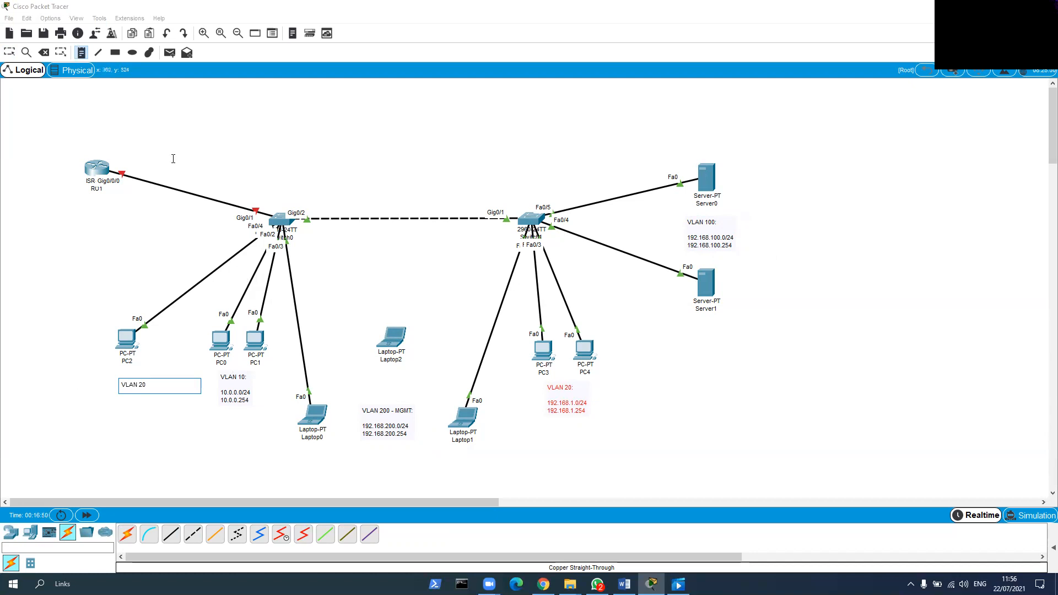
click(9, 52)
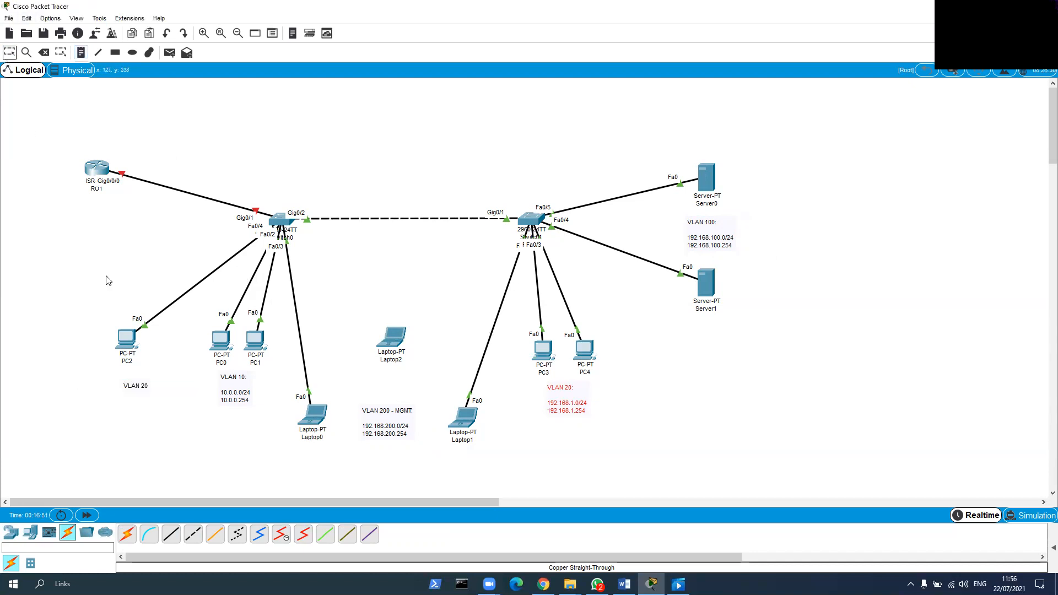
click(134, 390)
drag(133, 389, 126, 377)
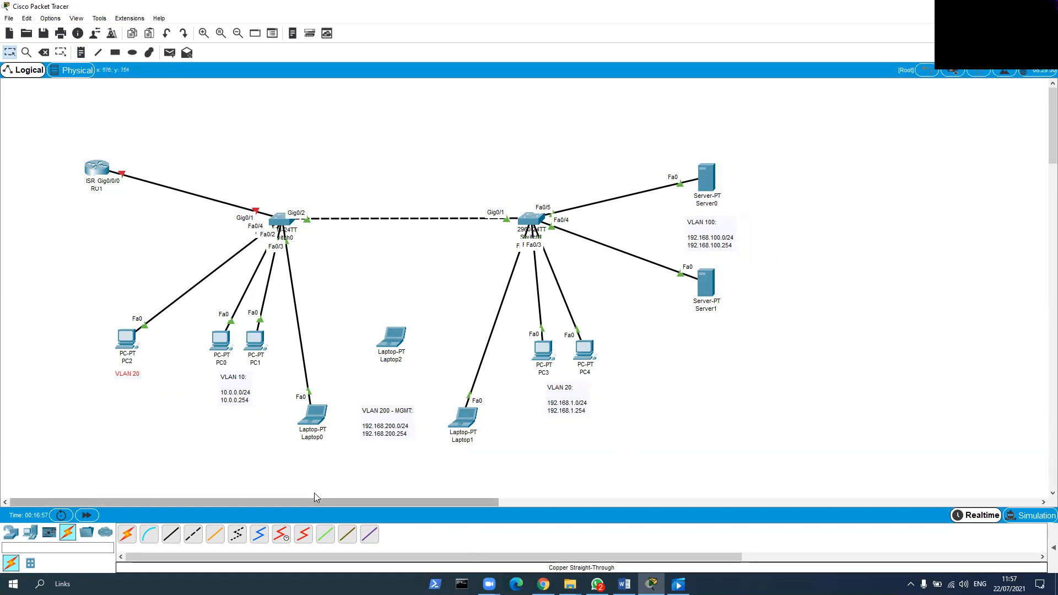
Configure PC0 with static IP address 10.0.0.1, subnet mask 255.255.255.0 and default gateway 10.0.0.254
click(220, 345)
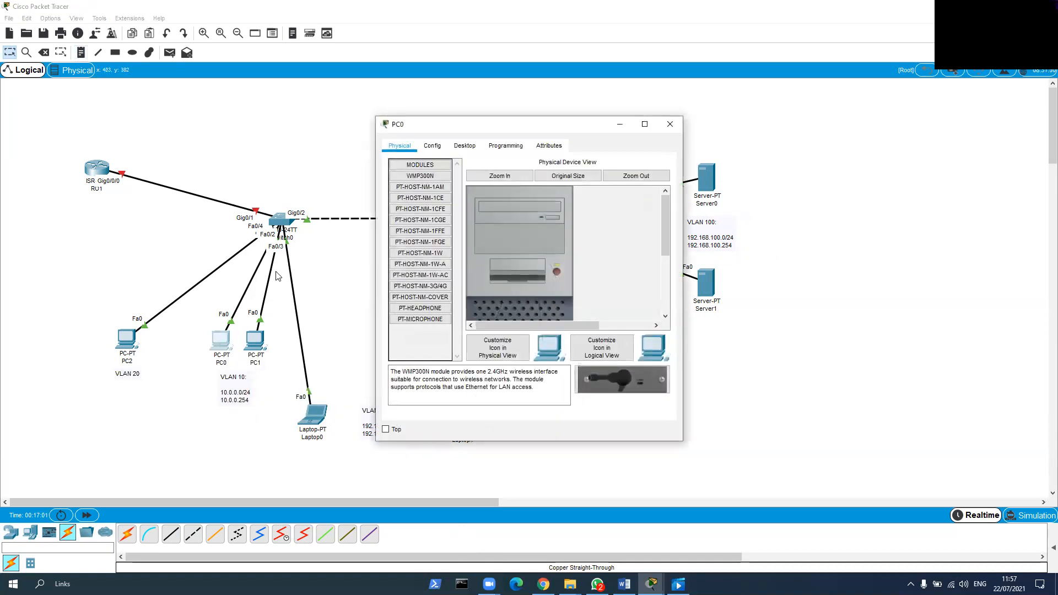
click(465, 147)
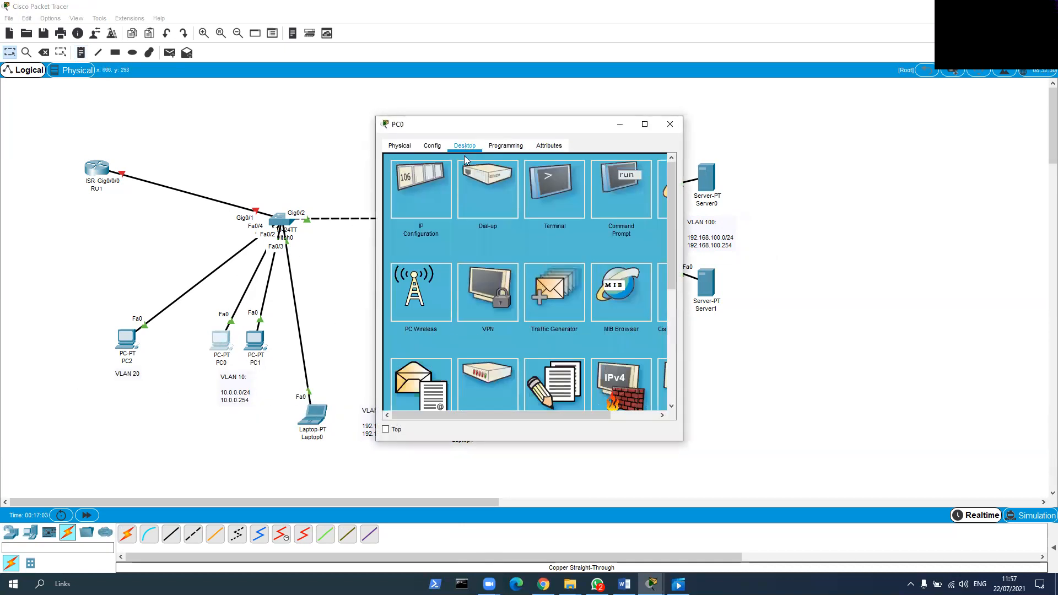
click(419, 189)
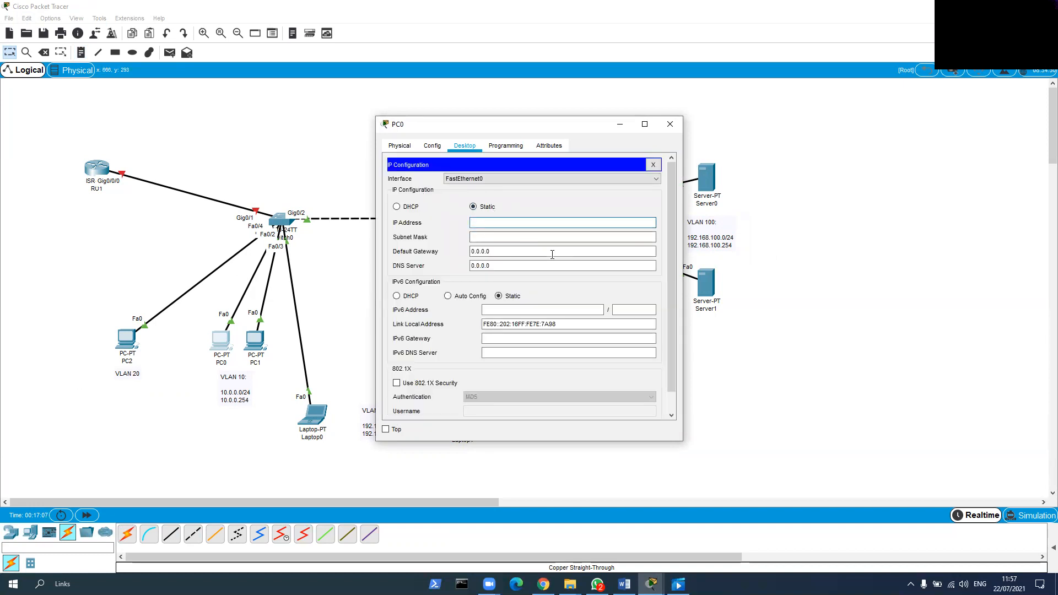
text(10.0.0.0)
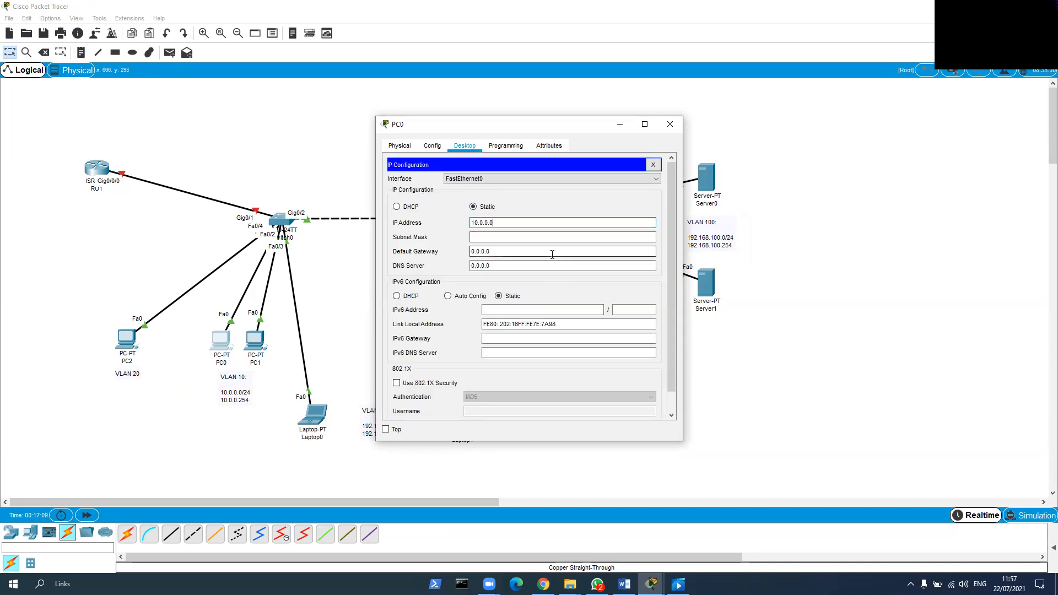
key(BackSpace)
text(1)
text(255.255.255)
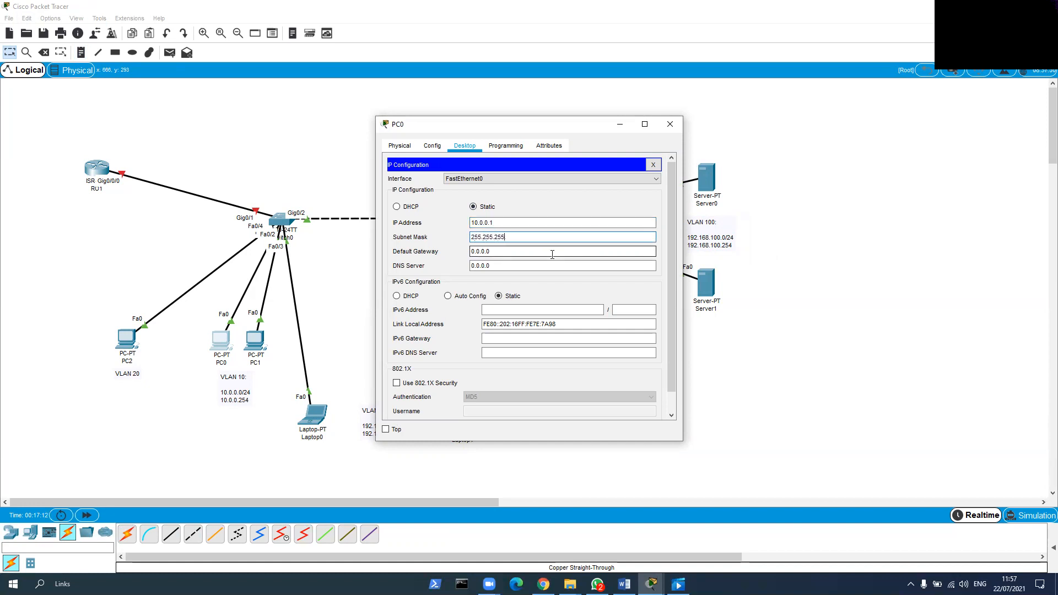
text(.0)
key(Tab)
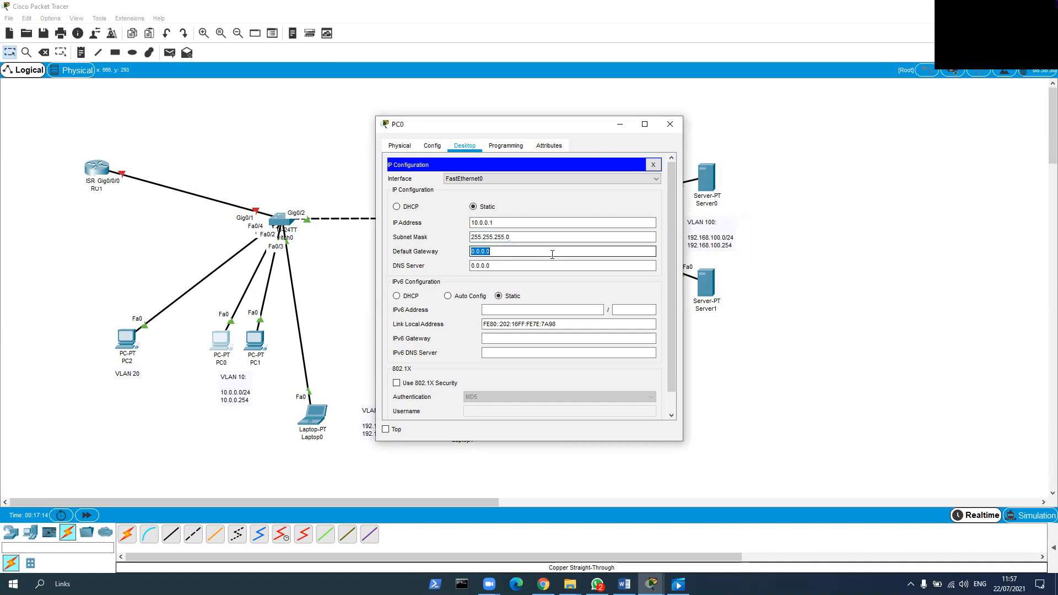
text(1)
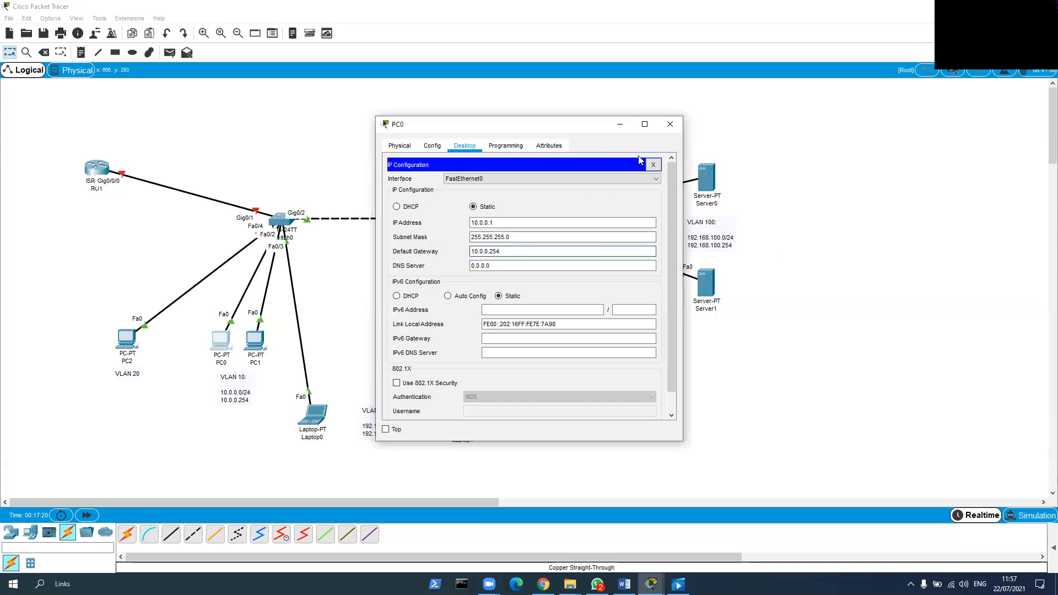
click(670, 124)
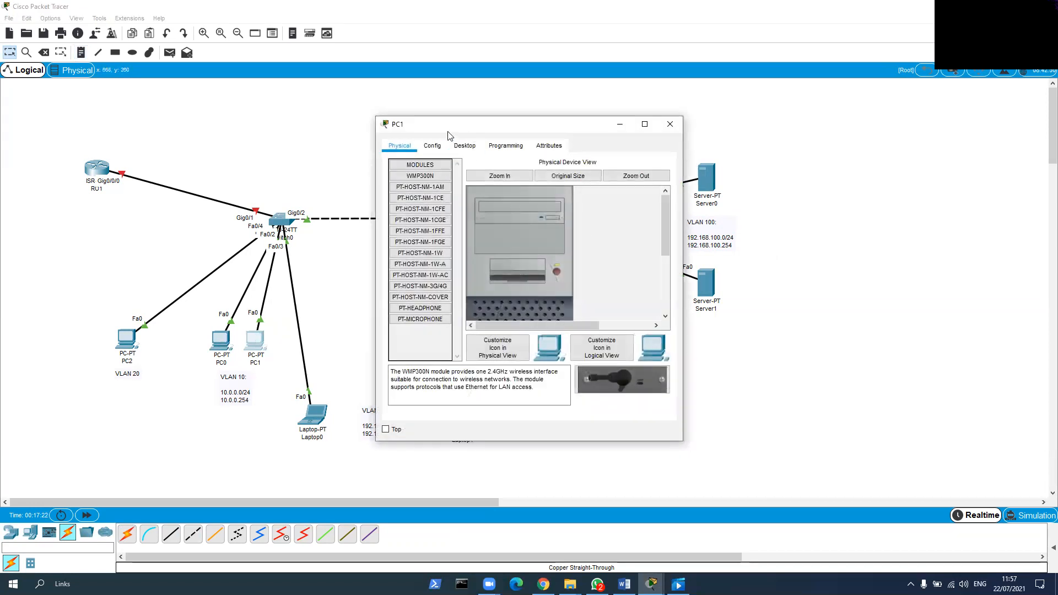
Configure PC1 with static IP address 10.0.0.2, subnet mask 255.255.255.0 and default gateway 10.0.0.254
click(465, 146)
click(422, 182)
text(10.0.0.2)
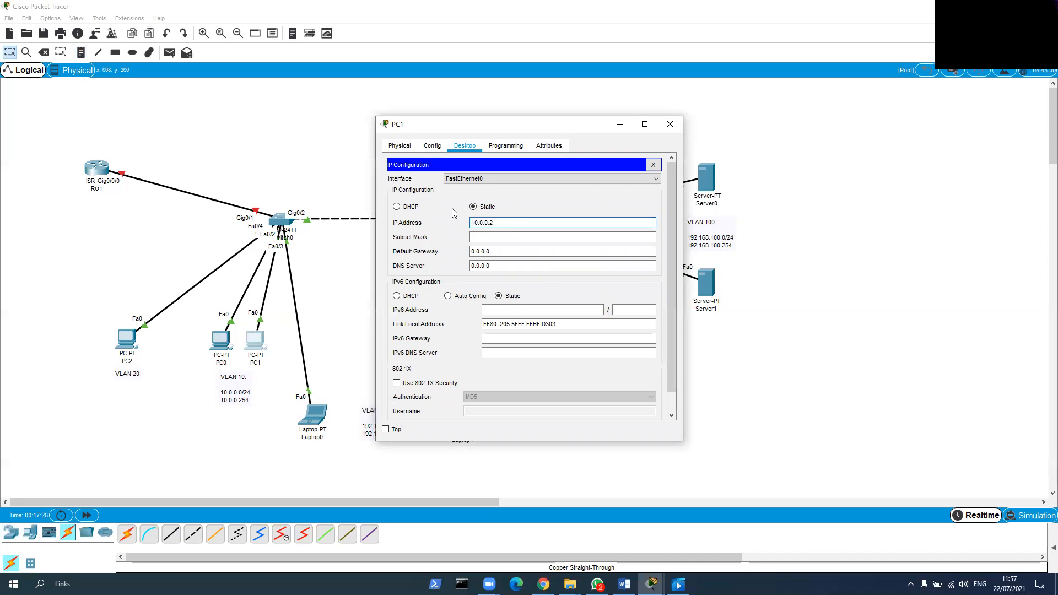
key(Tab)
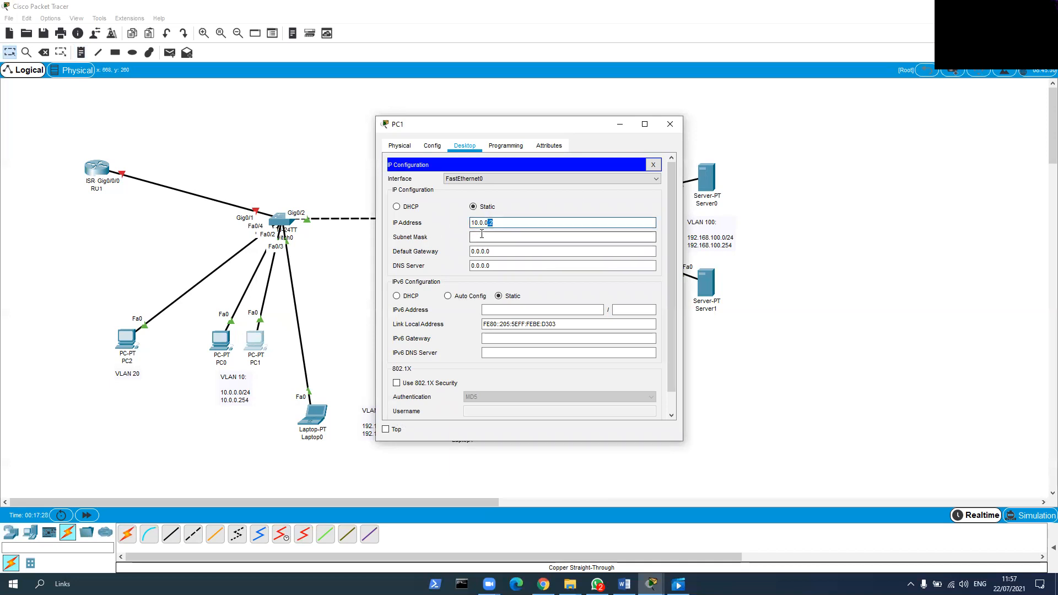
key(ctrl+a)
text(2)
key(Tab)
text(10)
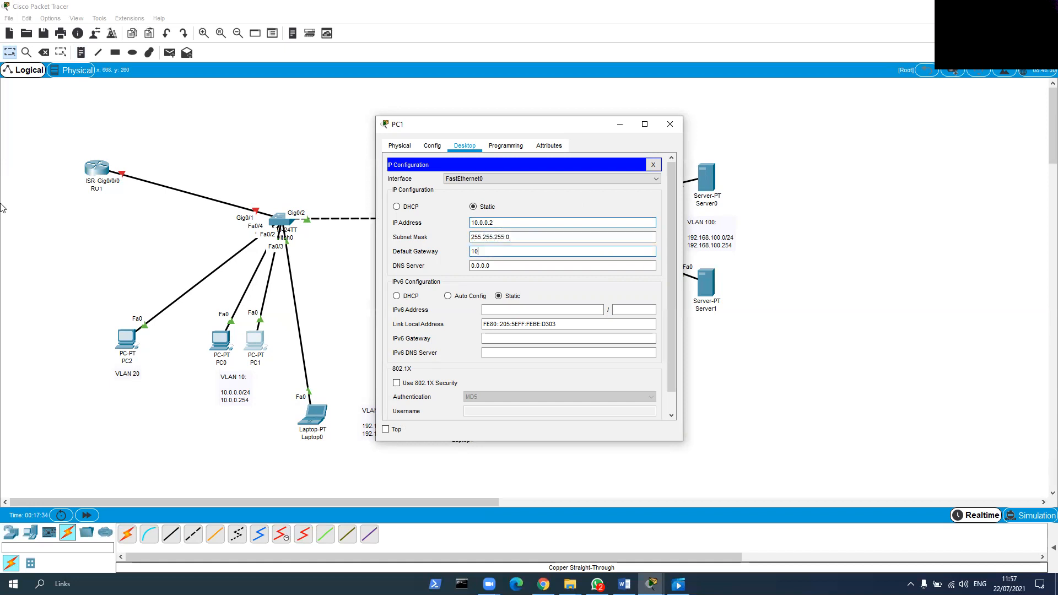
text(.0.0.254)
click(670, 124)
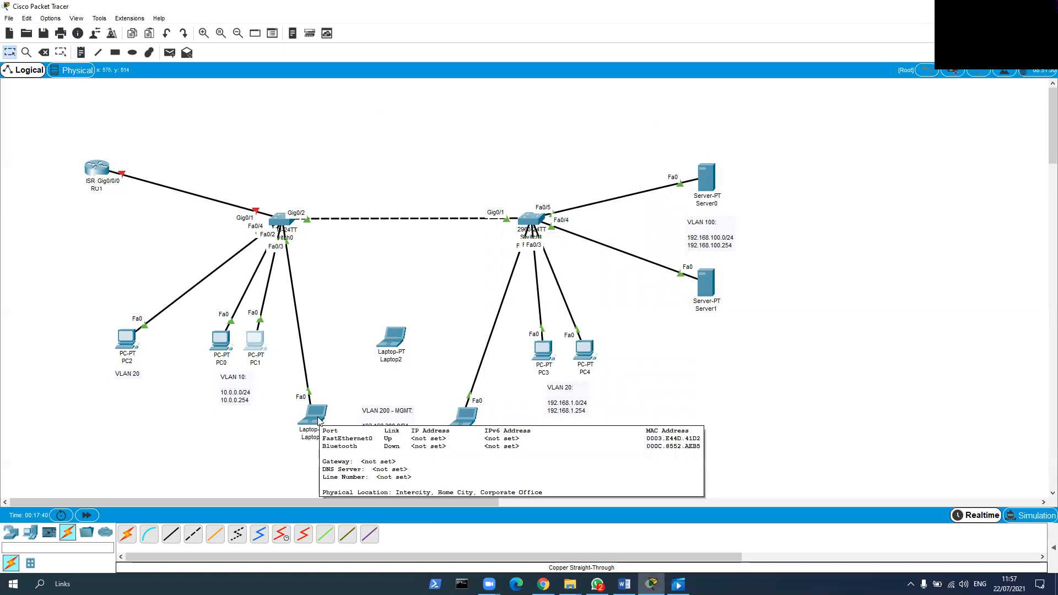
Configure Laptop0 with static IP address 192.168.200.1, subnet mask 255.255.255.0 and default gateway 192.168.200.254
click(318, 422)
click(465, 145)
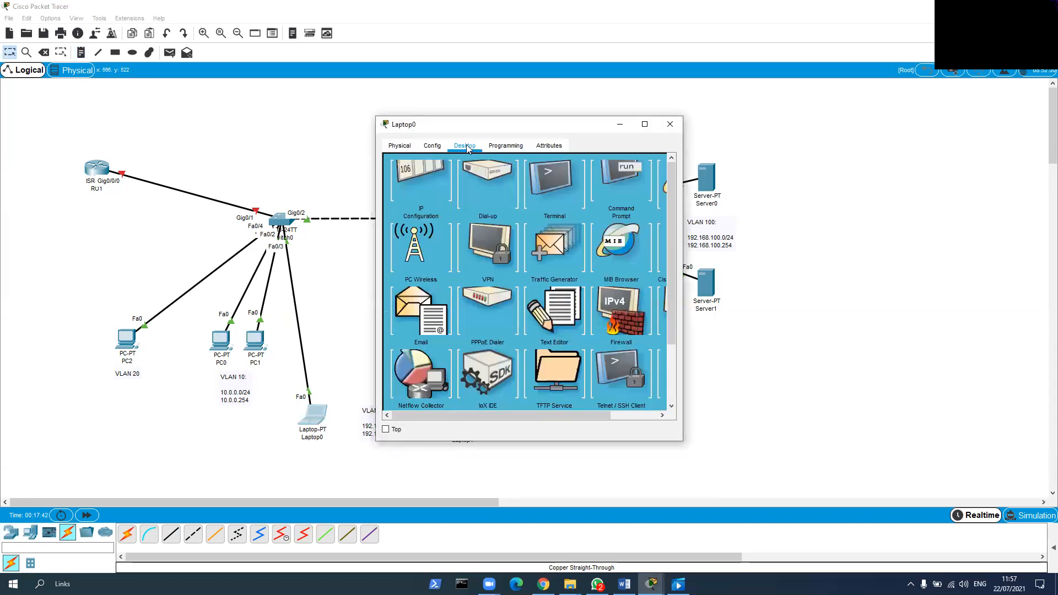
click(414, 211)
click(521, 221)
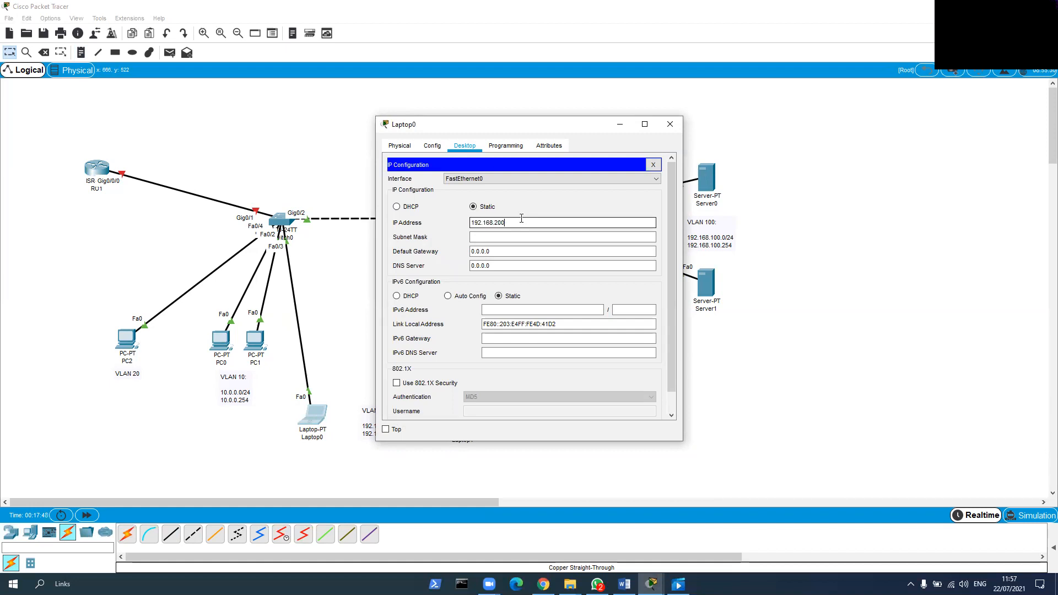
text(192.168.200.1)
key(Tab)
key(Tab)
text(1)
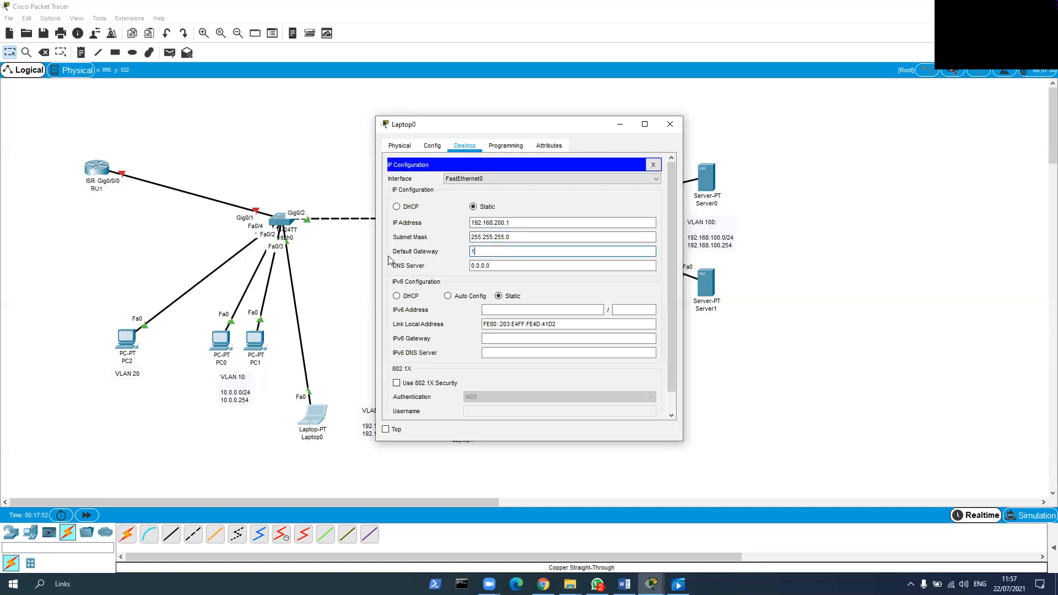
text(92.168.200.254)
click(671, 124)
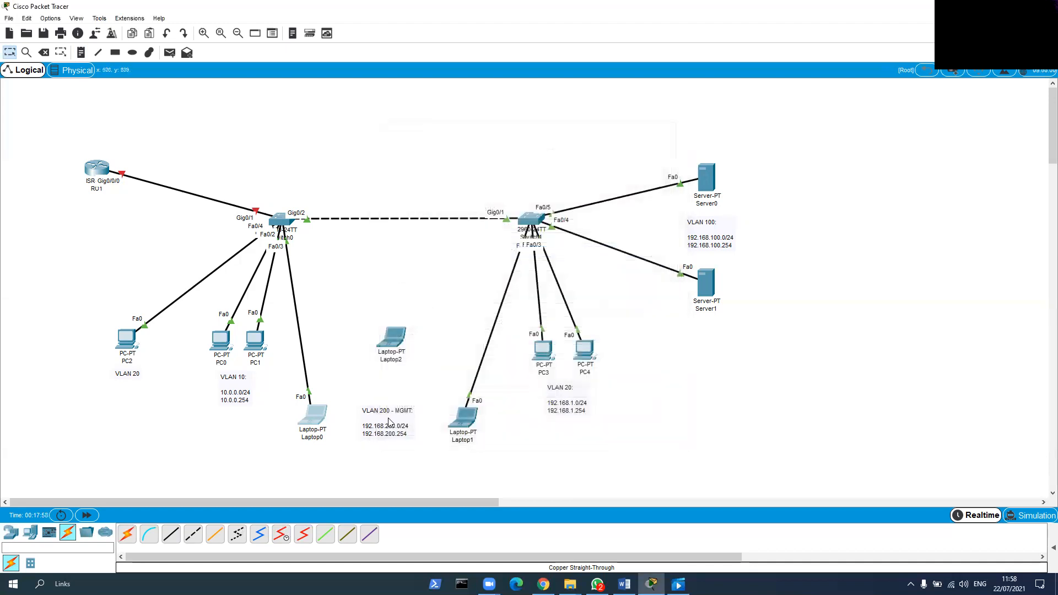
Configure Laptop1 with static IP address 192.168.200.2, subnet mask 255.255.255.0 and default gateway 192.168.200.254
click(462, 418)
click(464, 146)
click(446, 188)
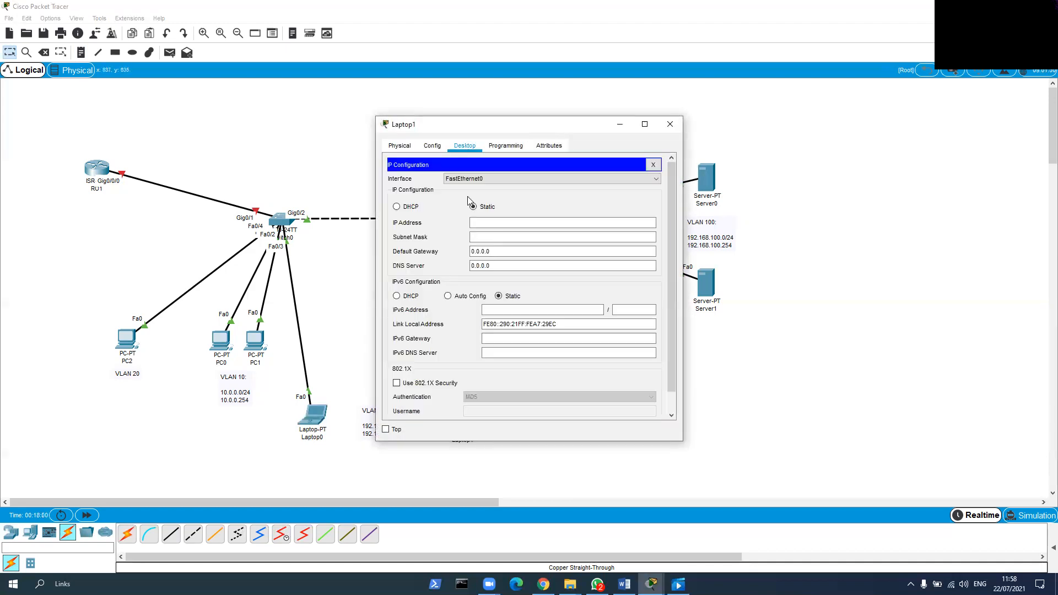
click(491, 210)
text(192.168.200.2)
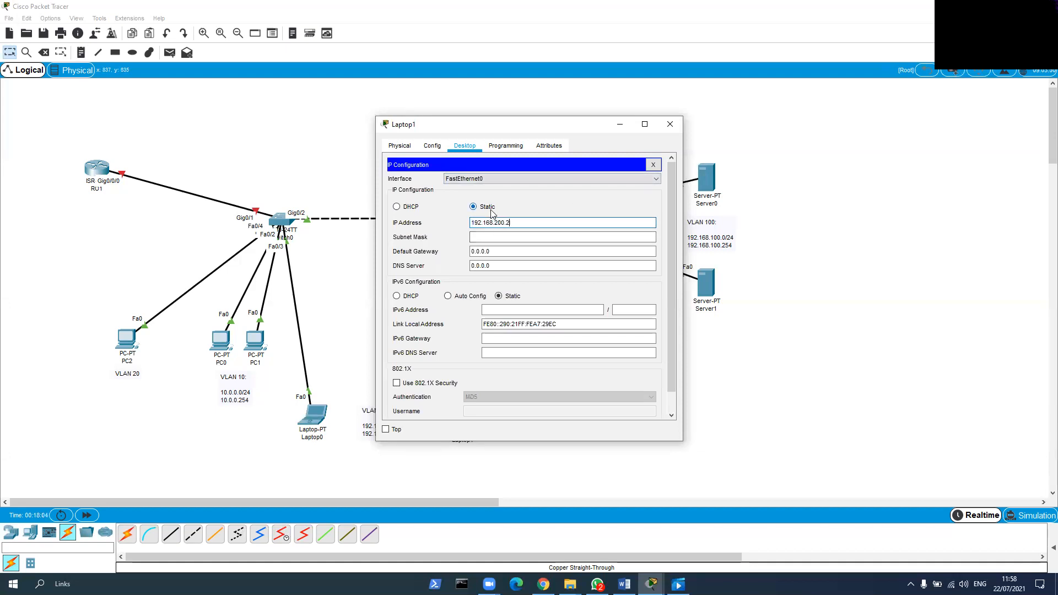
click(516, 237)
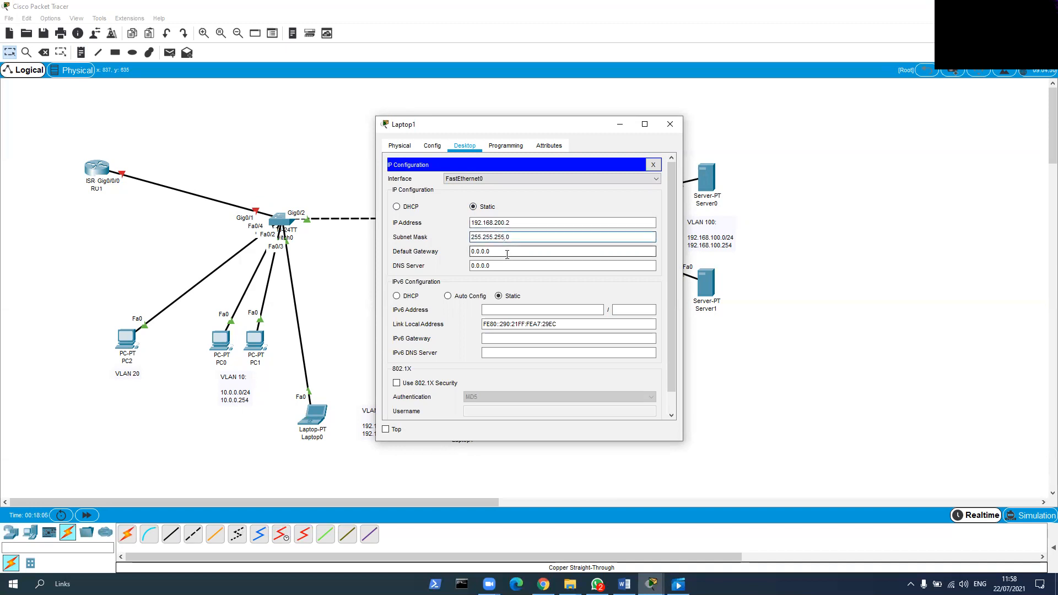
key(Tab)
text(192)
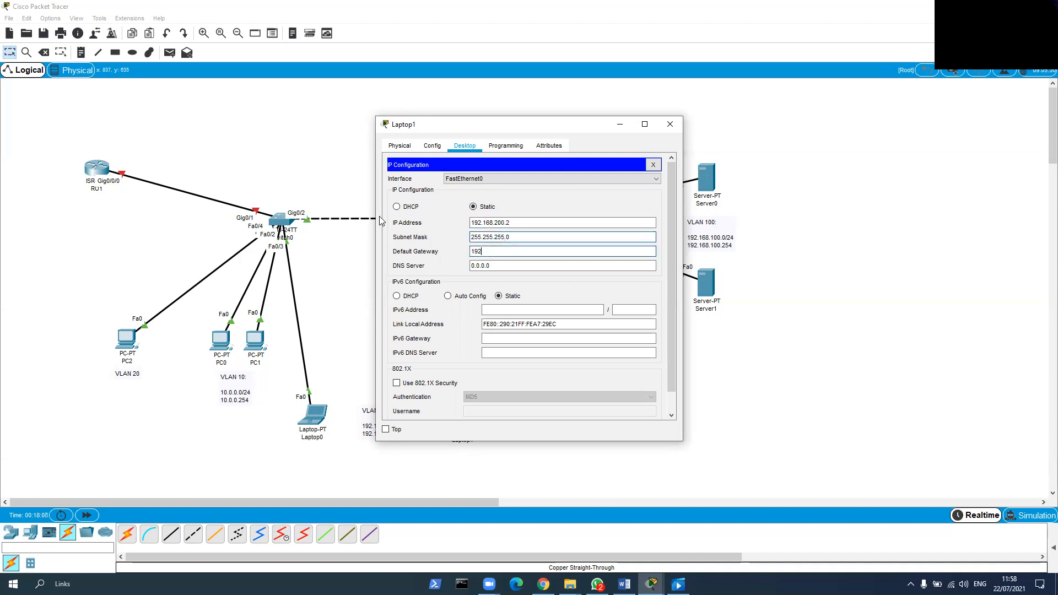
text(.168.200.254)
click(671, 124)
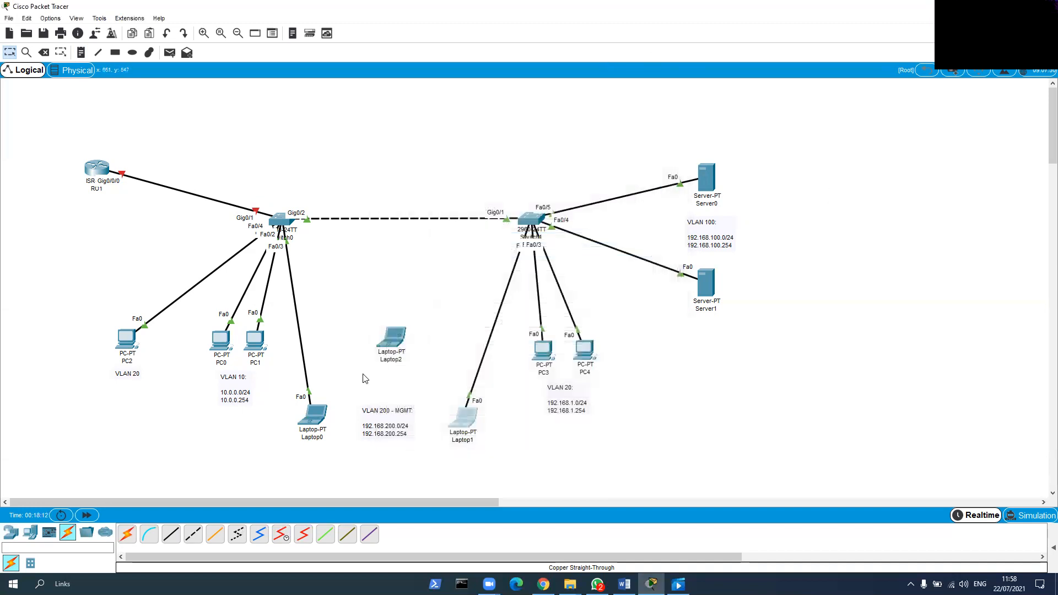
Rename the uncabled Laptop2 as "Attacker"
click(393, 360)
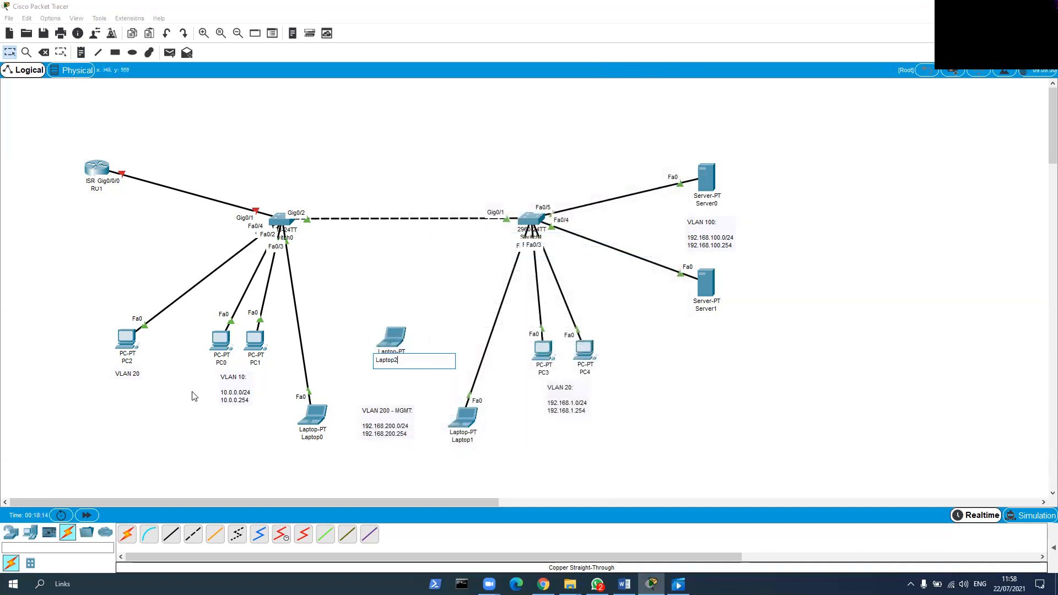
text(At)
key(Left)
key(Left)
key(BackSpace)
key(BackSpace)
key(BackSpace)
key(BackSpace)
key(BackSpace)
key(BackSpace)
key(BackSpace)
click(392, 297)
Configure the Attacker laptop with static IP address 192.168.200.3, subnet mask 255.255.255.0 and default gateway 192.168.200.254
click(396, 330)
click(466, 147)
click(441, 200)
click(510, 222)
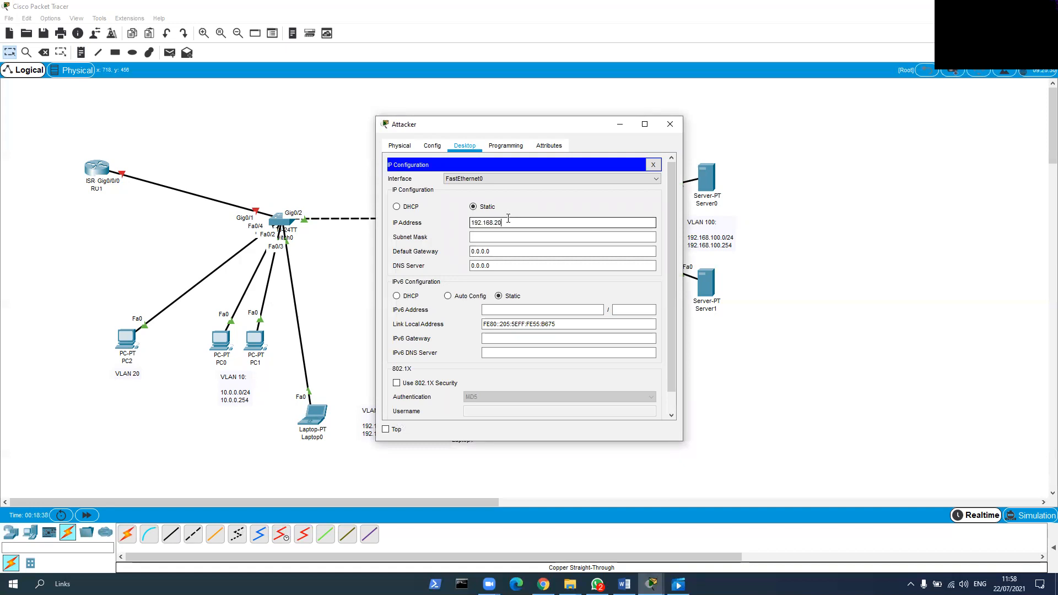
key(Tab)
key(Tab)
text(192.168.200.2)
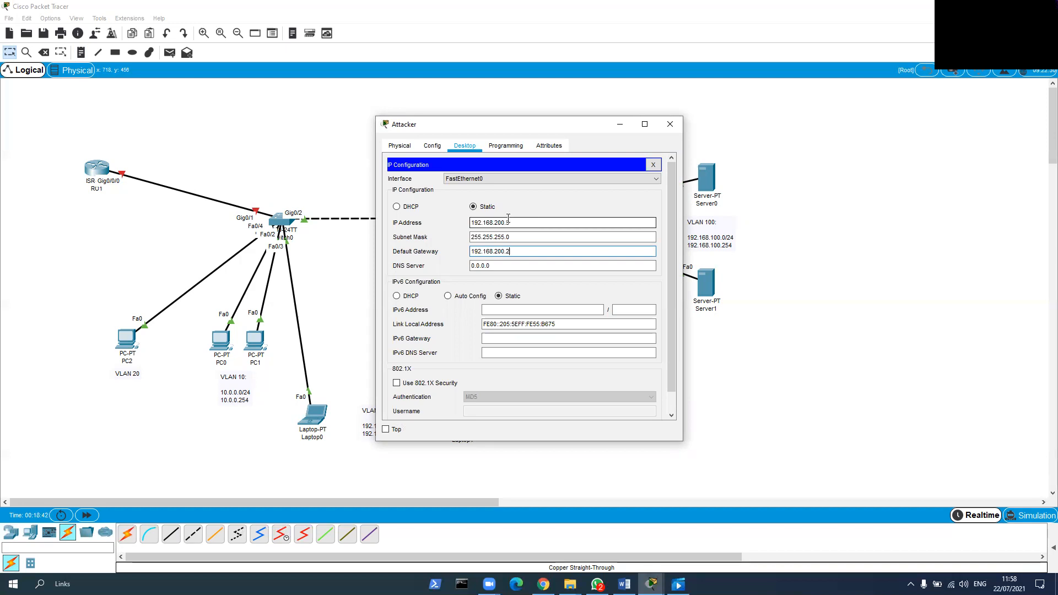
text(54)
click(670, 124)
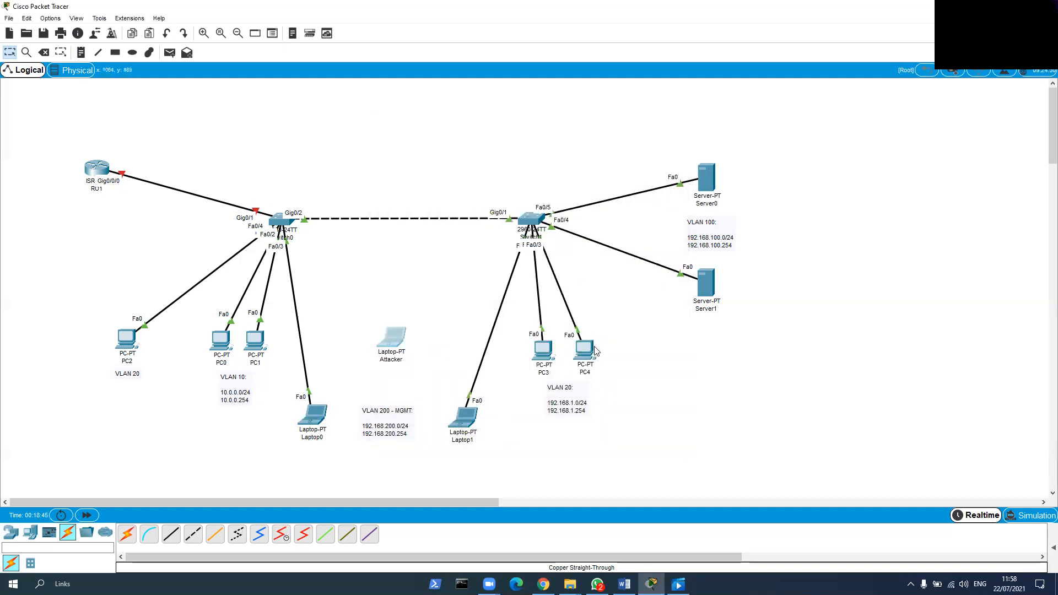
Configure PC3 with static IP address 192.168.1.1, subnet mask 255.255.255.0 and default gateway 192.168.1.254
click(543, 349)
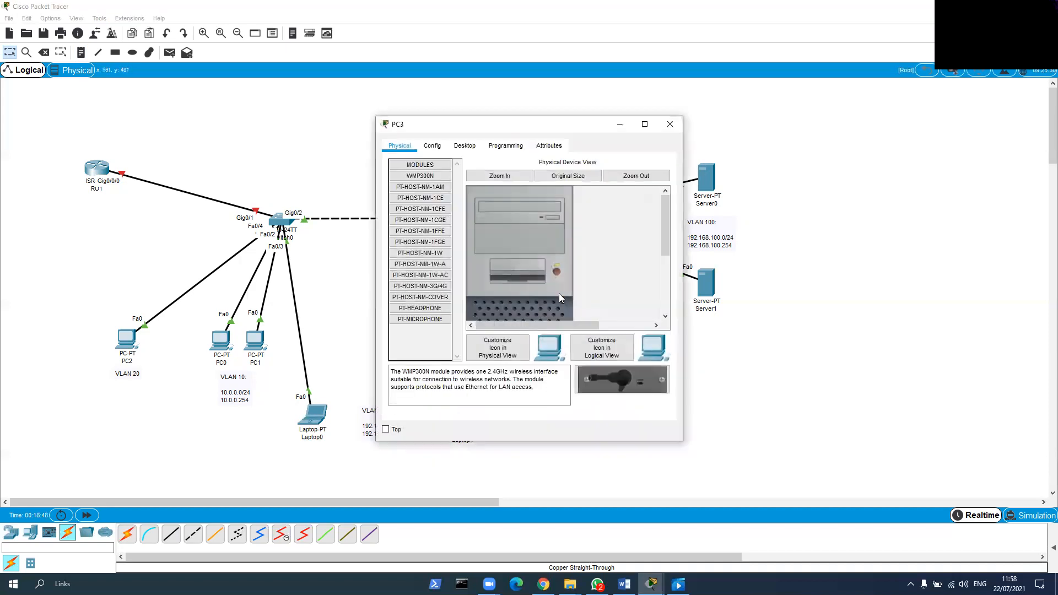
click(465, 145)
click(428, 175)
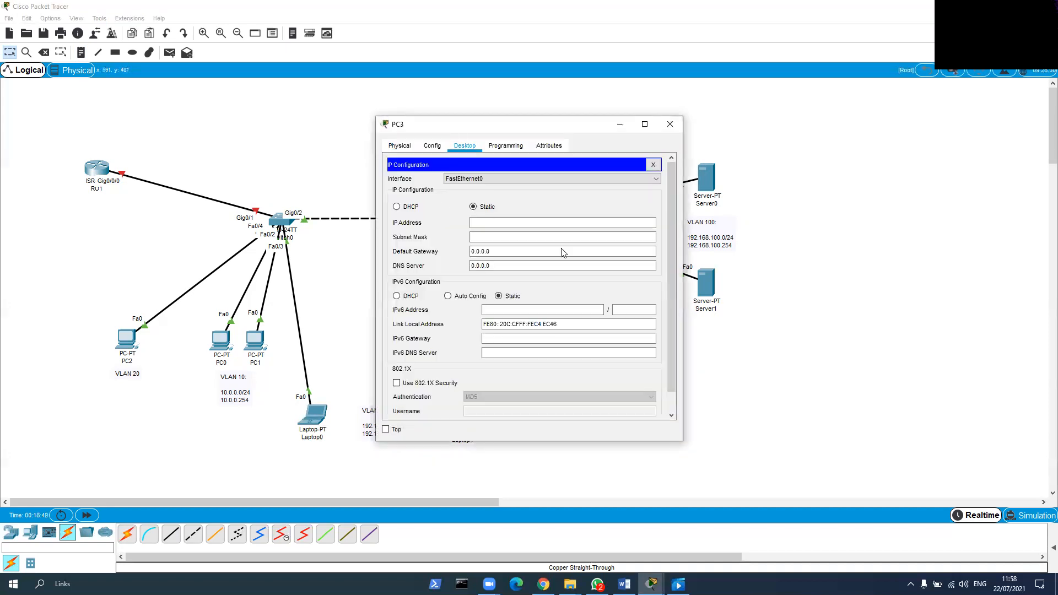
click(550, 222)
text(1912)
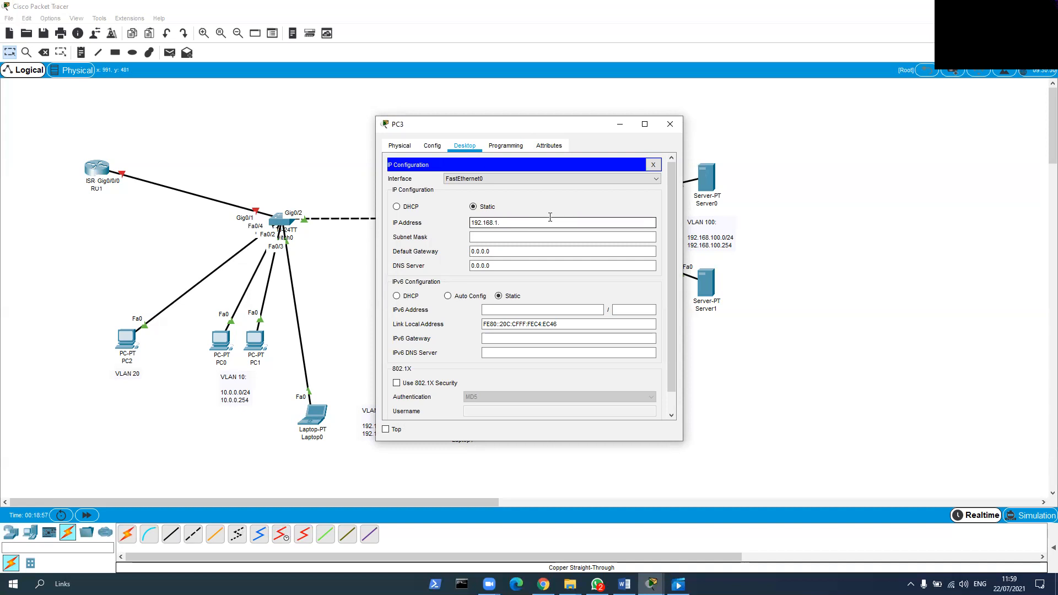
key(Tab)
key(Tab)
text(192.168.1.254)
click(670, 125)
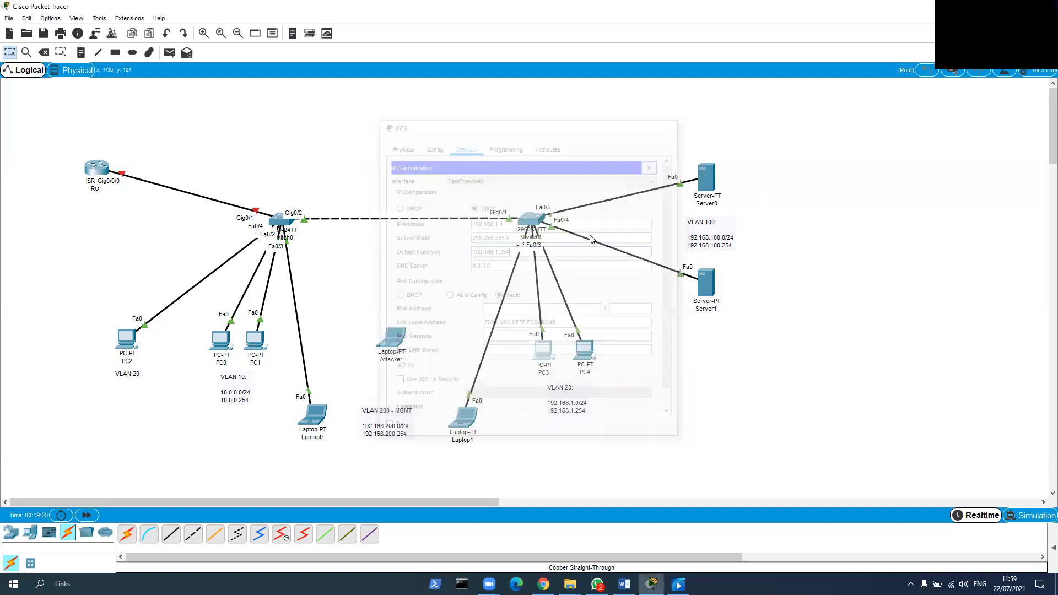
Configure PC4 with static IP address 192.138.1.2, subnet mask 255.255.255.0 and default gateway 192.168.1.254
click(591, 345)
click(462, 147)
click(423, 182)
click(492, 222)
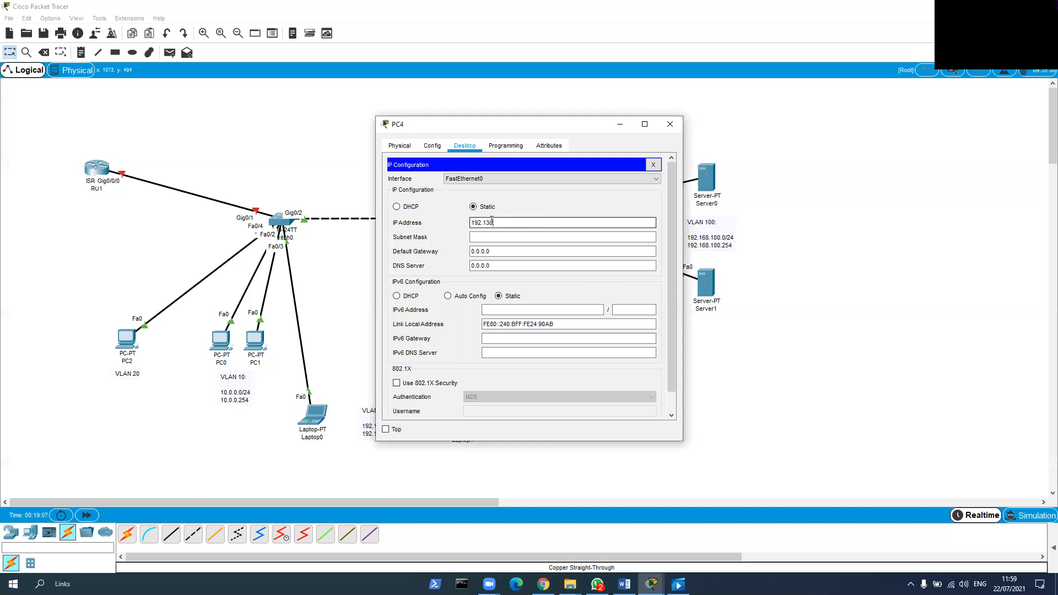
key(Tab)
key(Tab)
text(192.168.1.254)
click(670, 124)
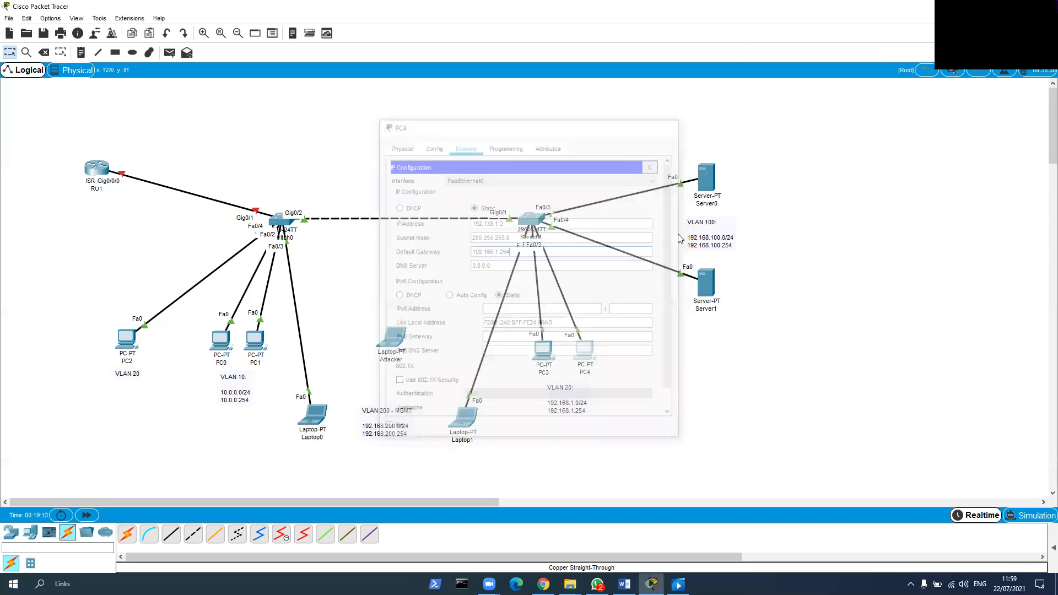
Configure PC2 with static IP address 192.168.1.3, subnet mask 255.255.255.0 and default gateway 192.168.1.254
click(125, 340)
click(464, 148)
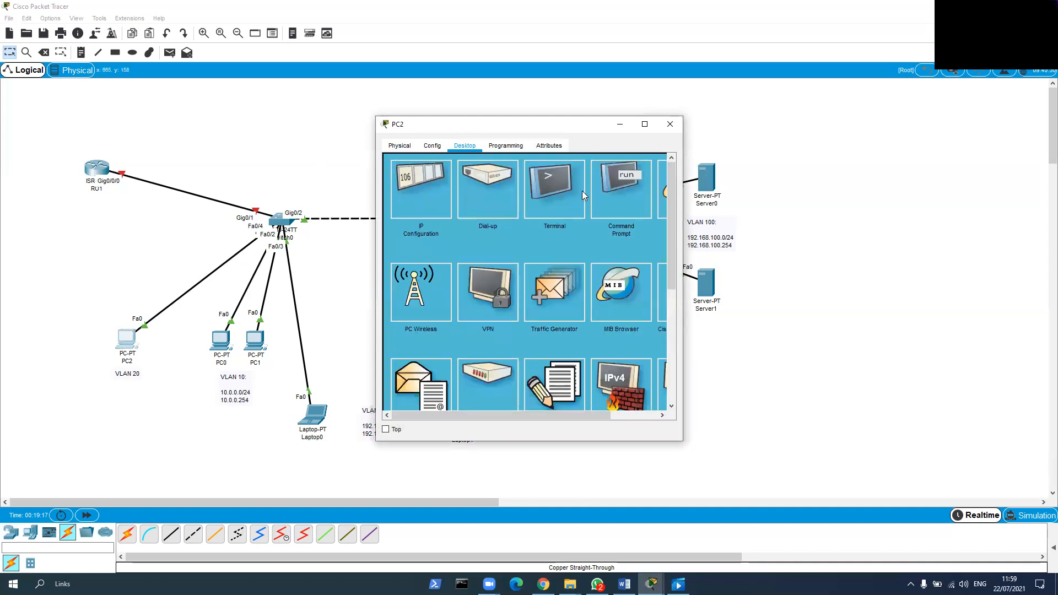
click(439, 187)
click(521, 223)
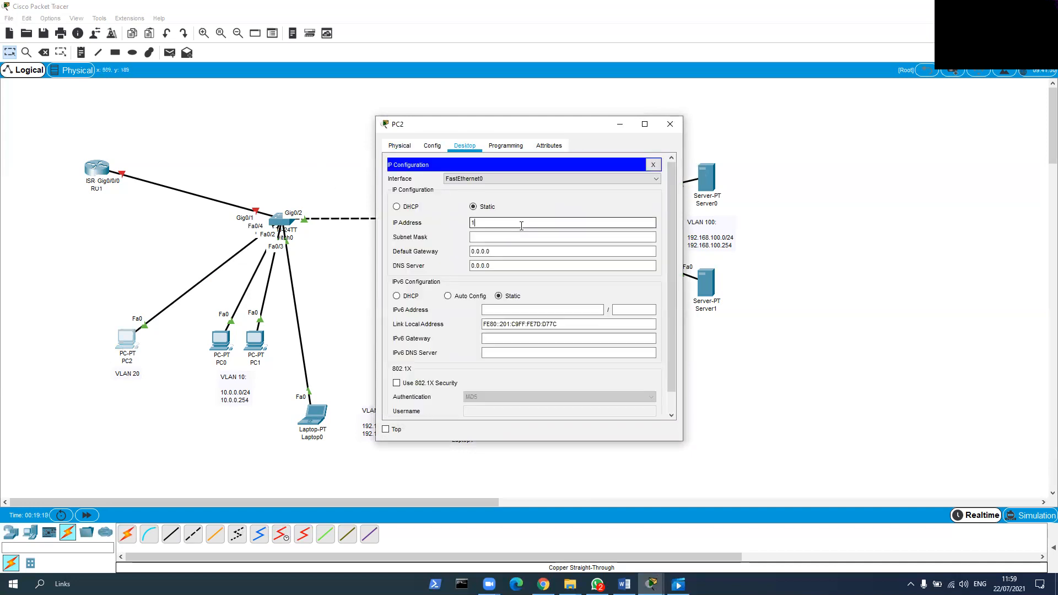
key(Tab)
key(Tab)
text(192.168.1.254)
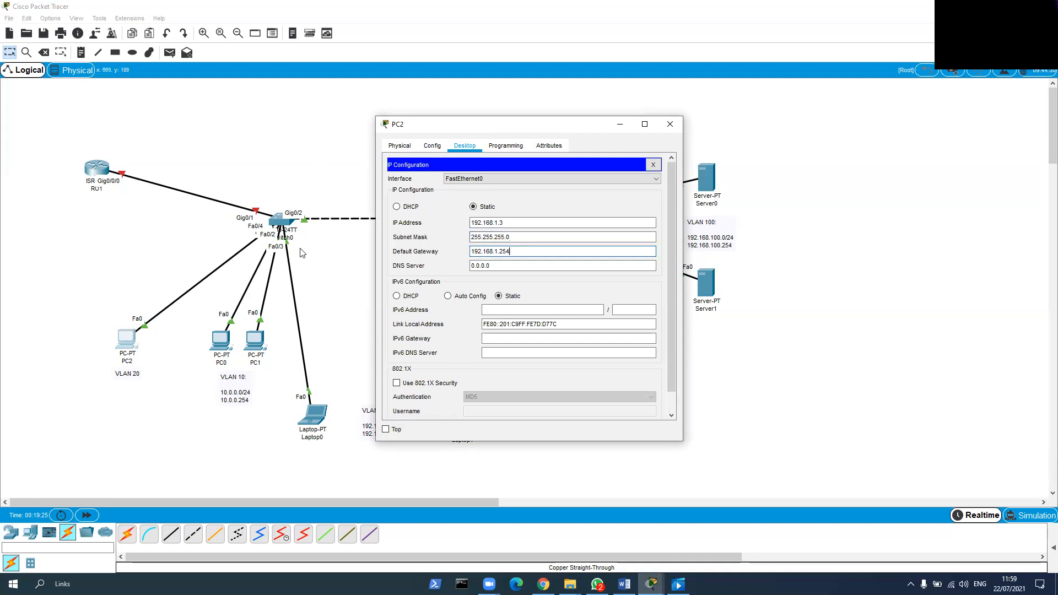
click(670, 124)
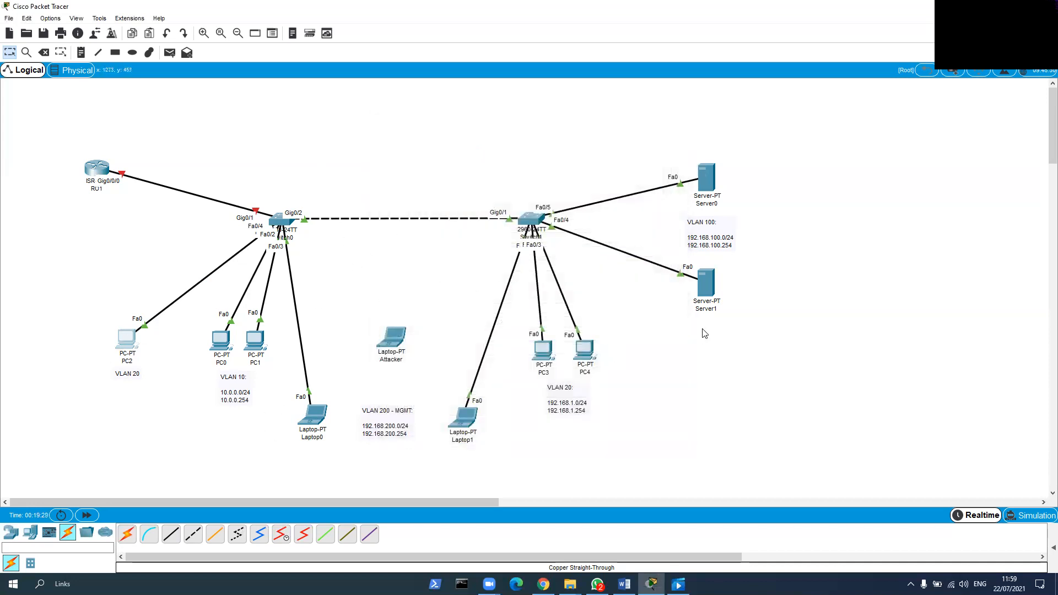
Configure Server1 with static IP address 192.168.100.1, subnet mask 255.255.255.0 and default gateway 192.168.100.254
click(706, 283)
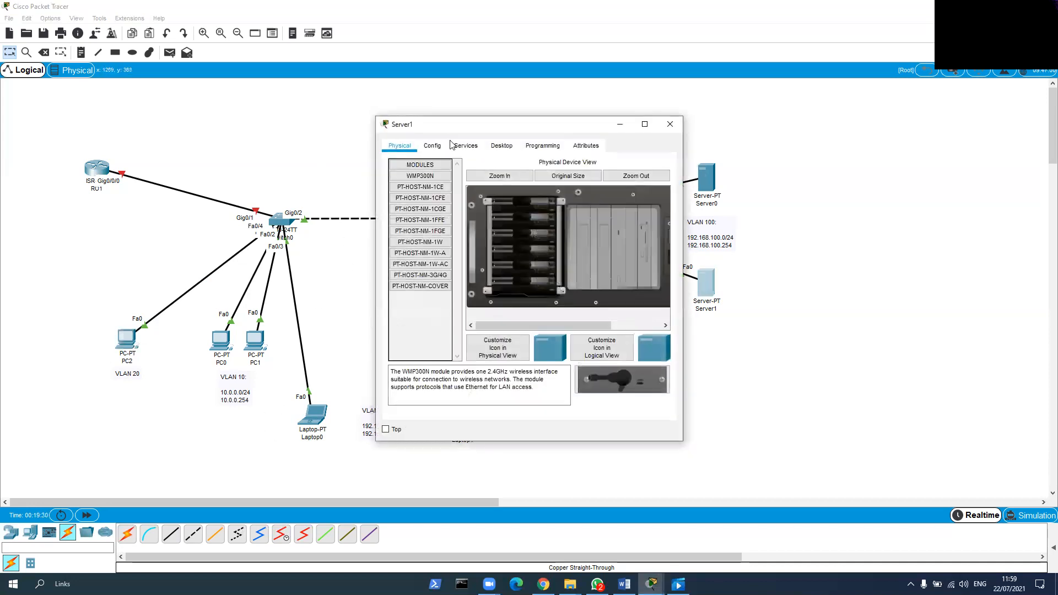
click(499, 146)
click(429, 194)
click(520, 208)
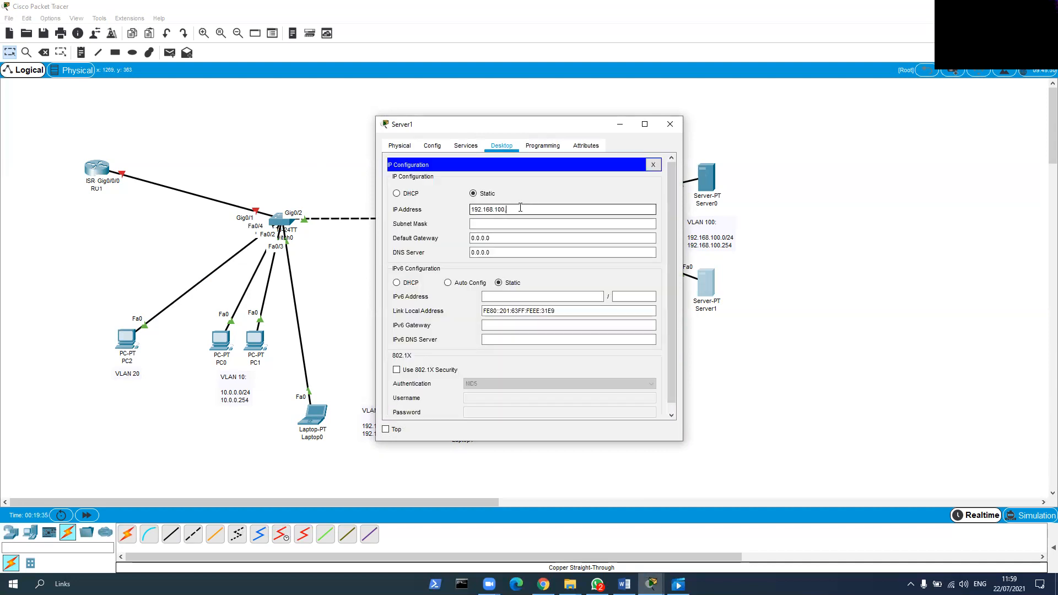
text(192.168.100.1)
key(Tab)
key(Tab)
text(192)
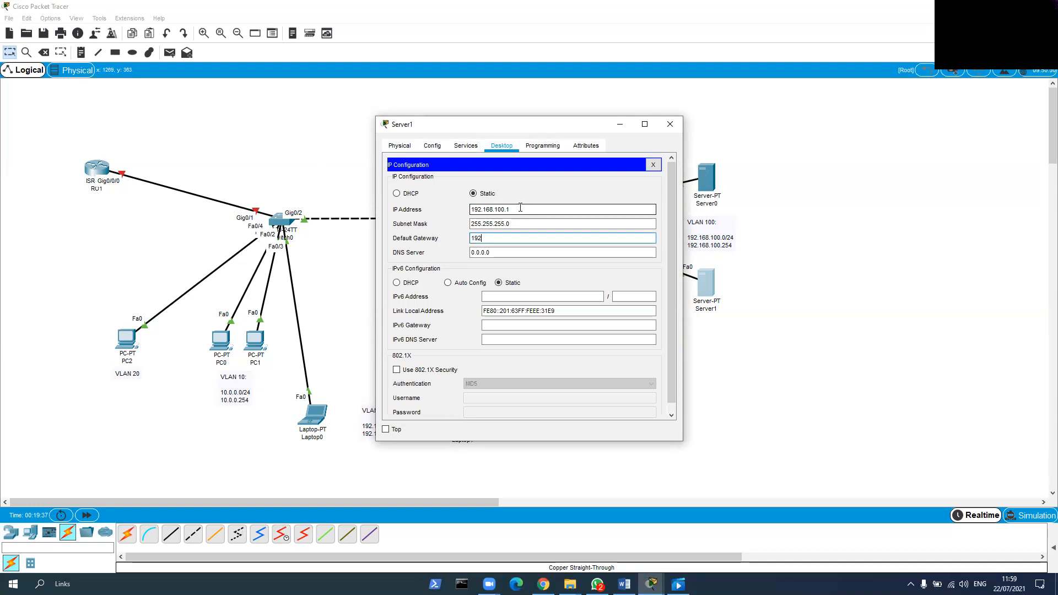
text(.168.100.254)
click(670, 124)
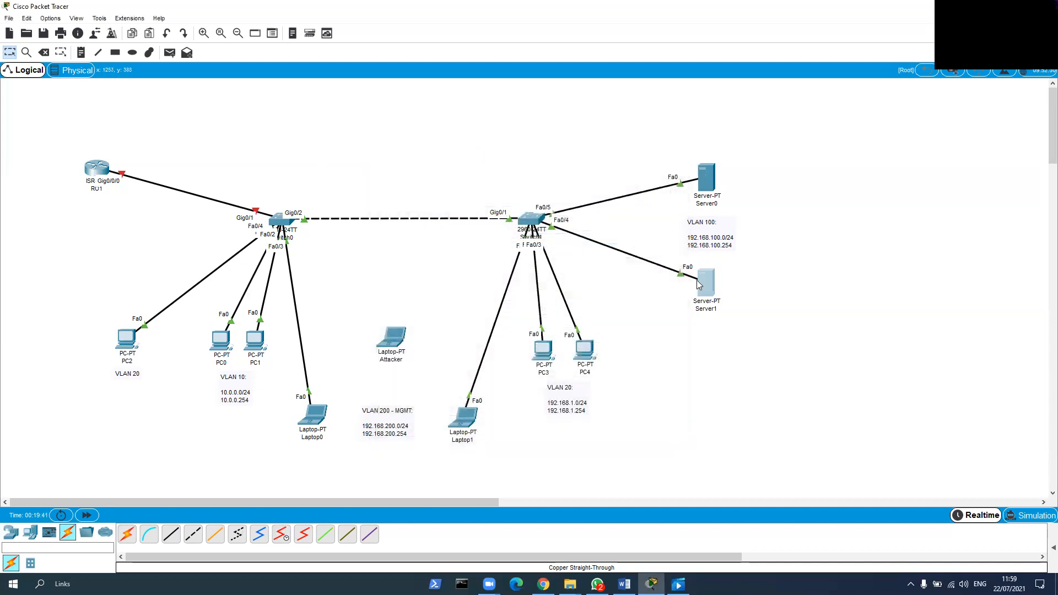
Configure Server0 with static IP address 192.168.100.2, subnet mask 255.255.255.0 and default gateway 192.168.100.254
click(707, 178)
click(500, 146)
click(425, 179)
click(548, 208)
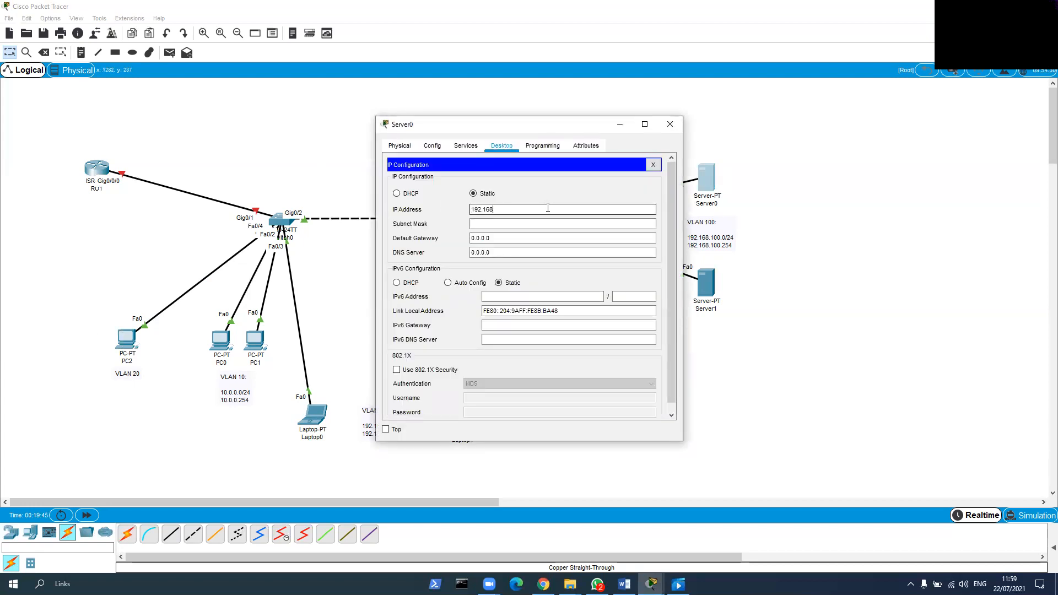
text(192.168.100.2)
key(Tab)
key(Tab)
text(192.168.100.254)
click(670, 124)
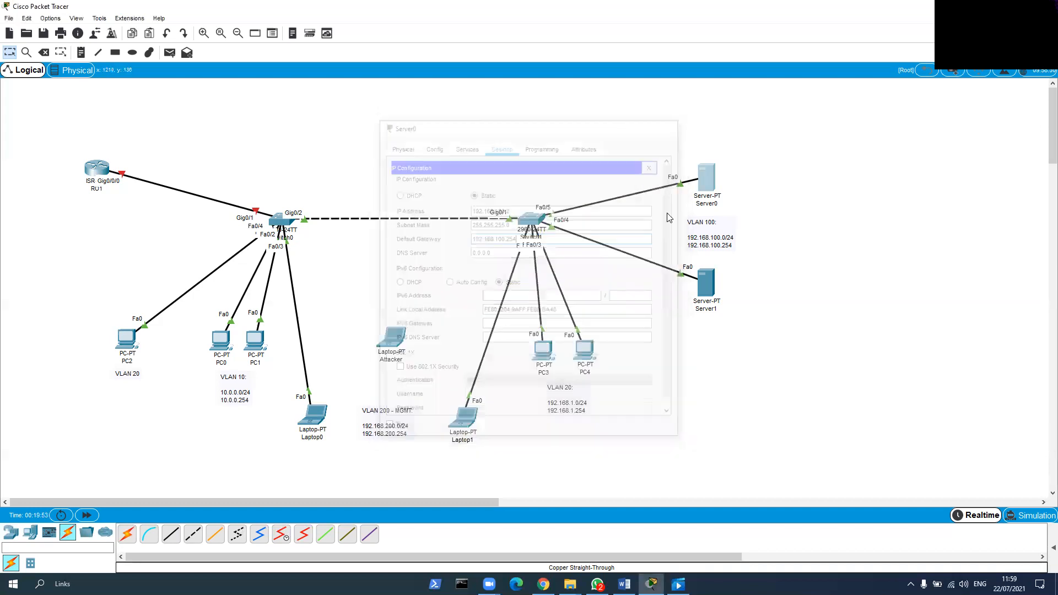
Rename Laptop0 as "Admin" and Laptop1 as "-Admin"
click(314, 441)
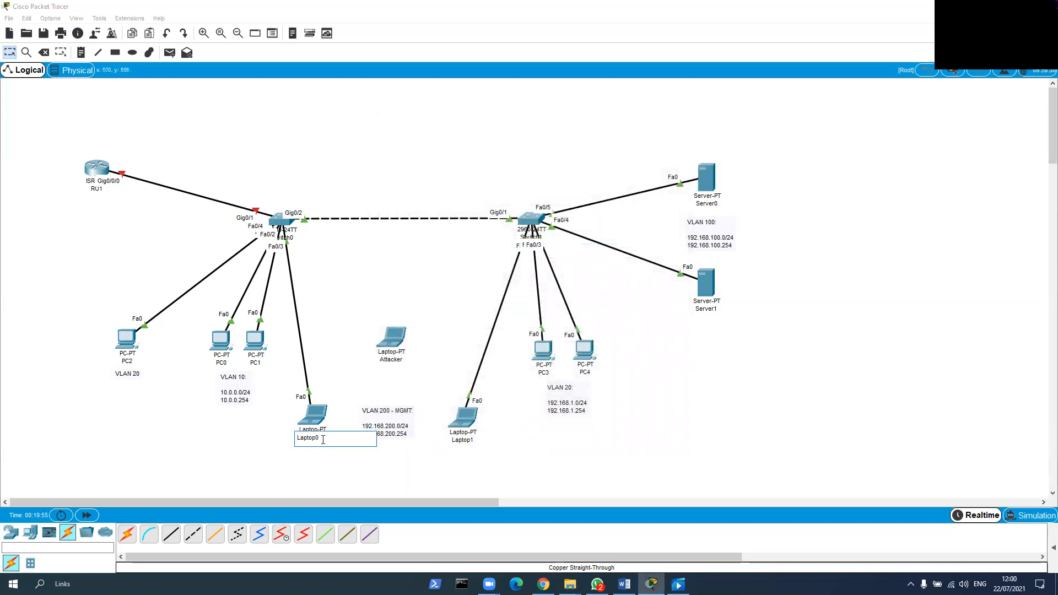
text(Admin)
click(373, 477)
click(463, 439)
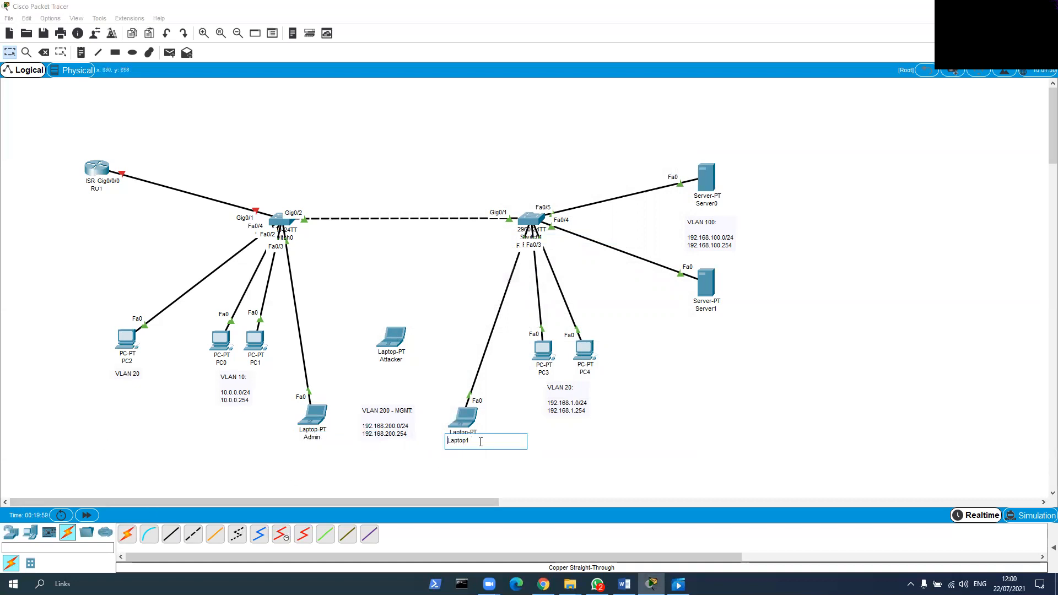
key(BackSpace)
text(-Admin)
click(165, 406)
Rename the two VLAN 10 computers, PC0 as "PC 1" and PC1 as "PC 2"
click(221, 362)
text(PC 1)
click(186, 448)
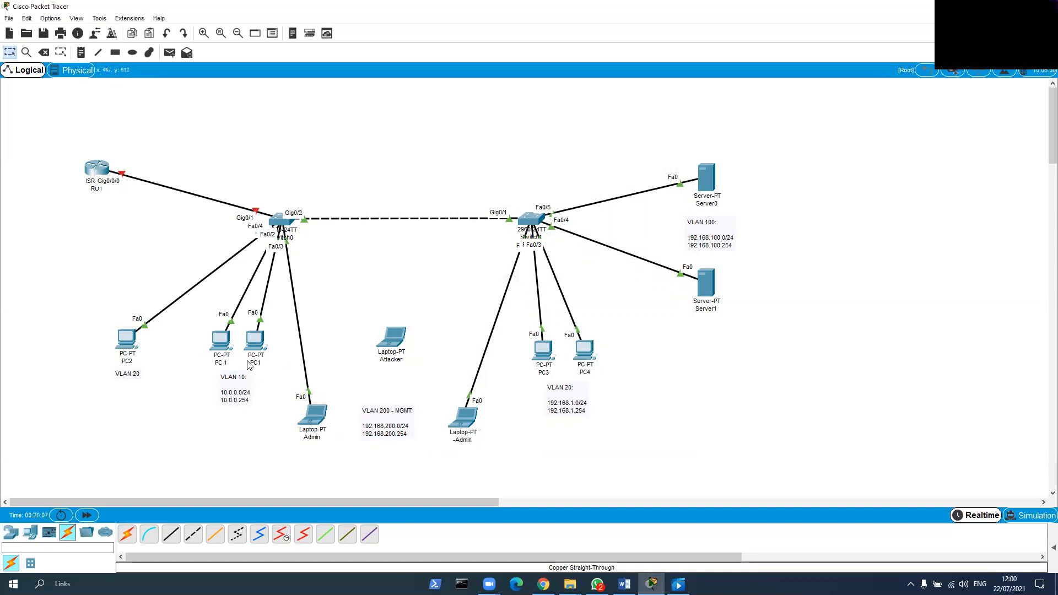
click(247, 362)
click(670, 123)
click(254, 363)
text(PC 2)
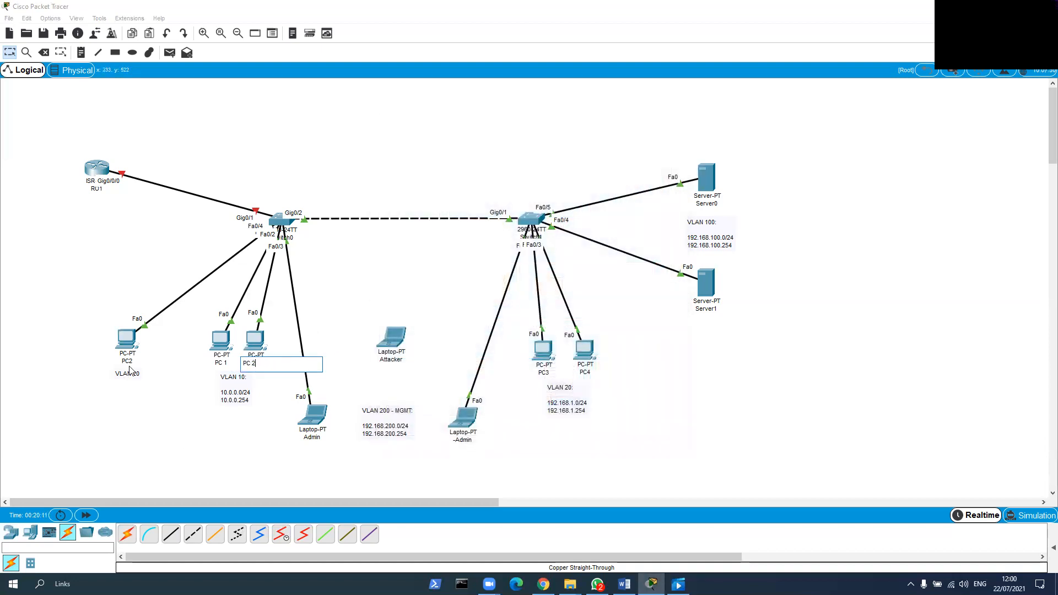
click(196, 413)
Rename the two VLAN 20 computers on the second switch, PC3 as "-PC 1" and PC4 as "-PC 2"
click(546, 374)
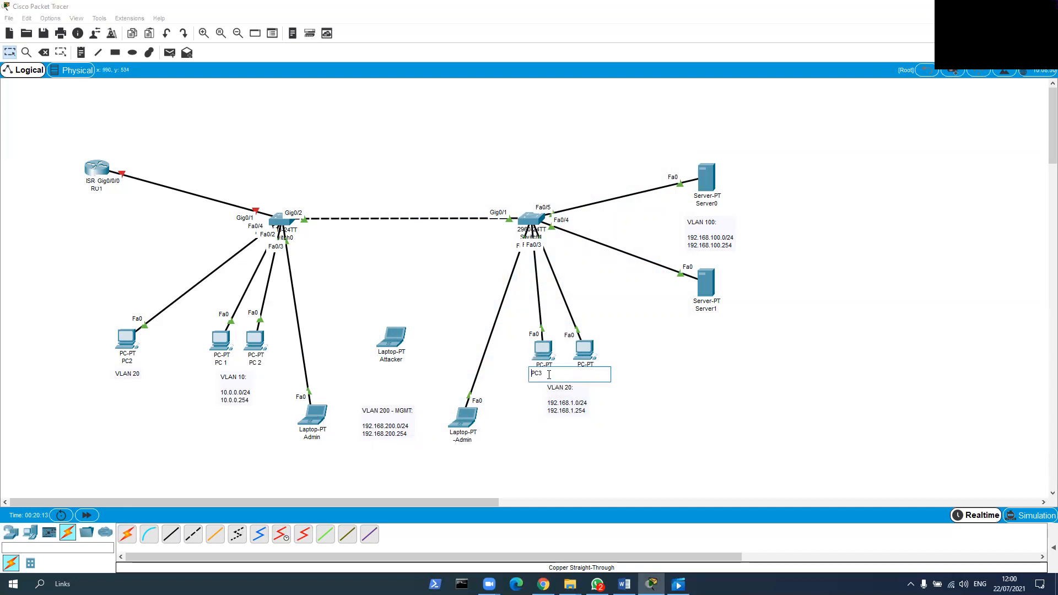
text(PC 1)
click(606, 386)
click(589, 373)
text(PC)
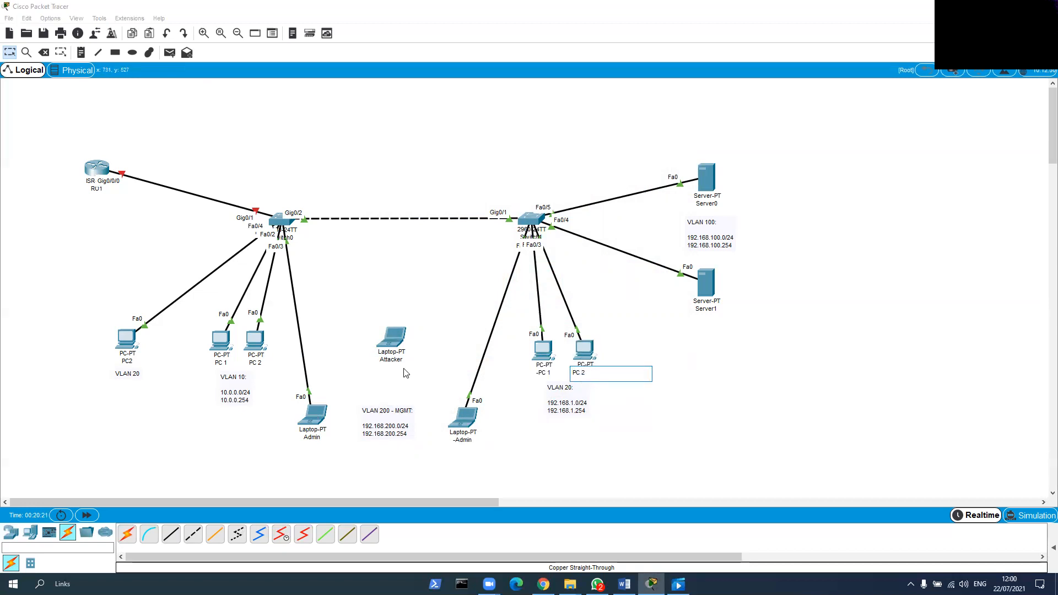
text( 2)
click(130, 363)
Rename PC2, the VLAN 20 computer on the first switch, as "-PC 3"
click(131, 362)
text(-)
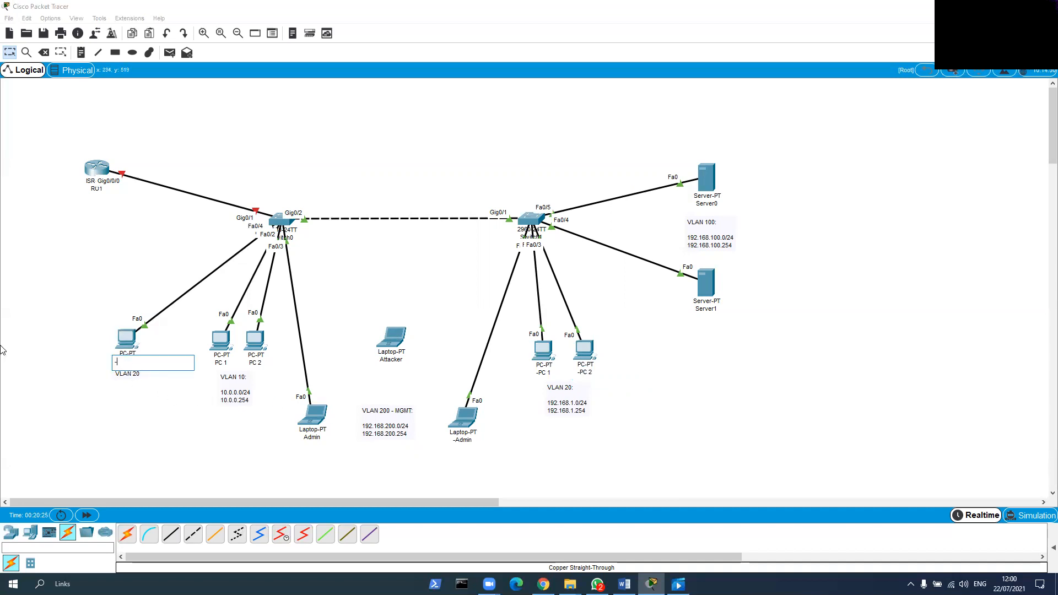
text(PC 3)
key(Return)
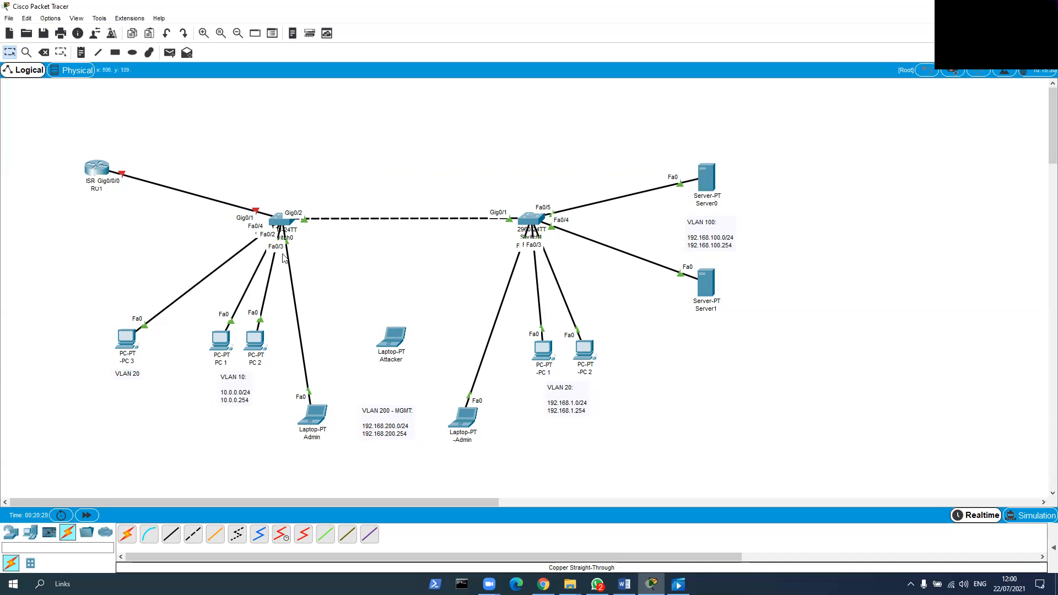
Rename the two VLAN 100 servers, Server1 as "Server 4" and Server0 as "Server 5"
click(710, 309)
double_click(736, 312)
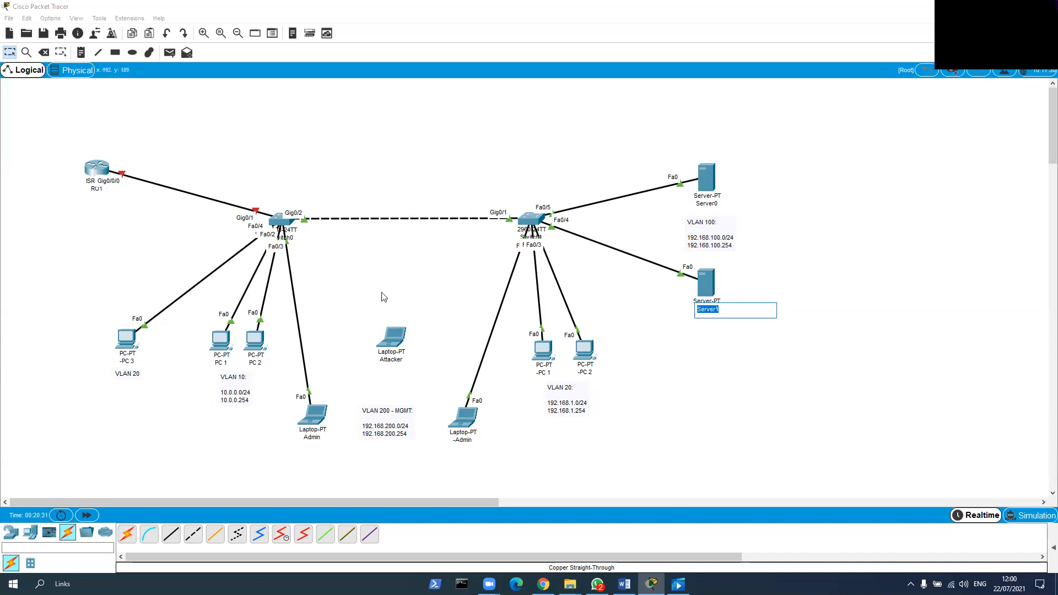
text(Server 4)
click(813, 222)
click(717, 203)
drag(730, 205, 399, 178)
text(Server 5)
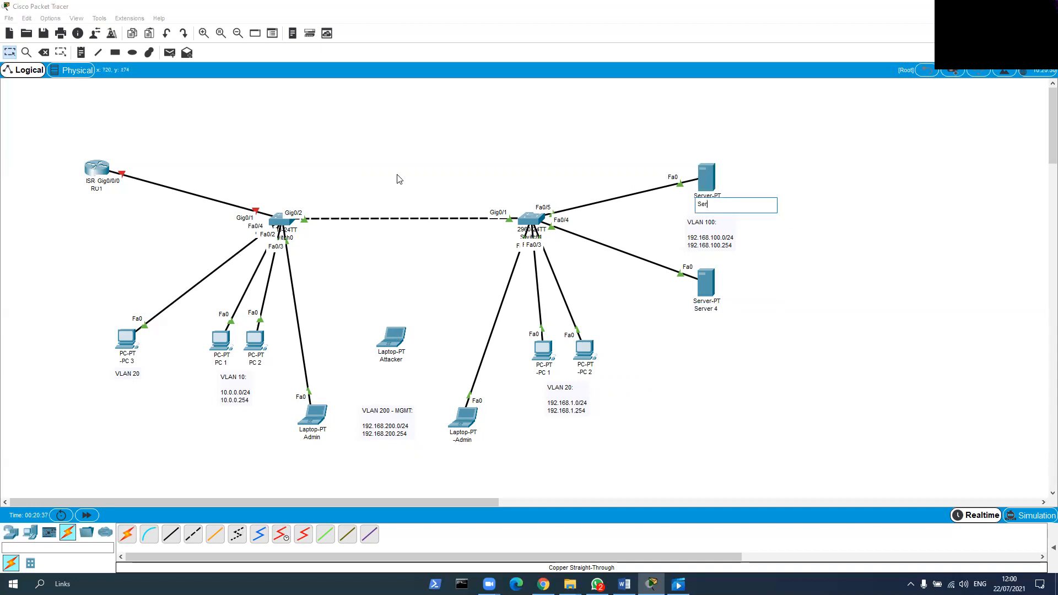
click(873, 348)
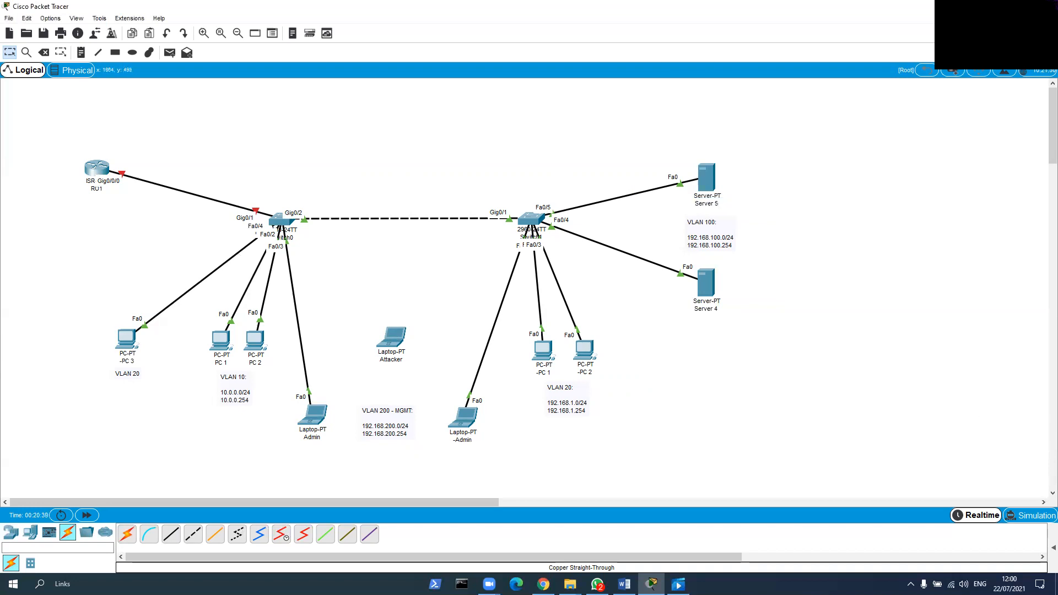